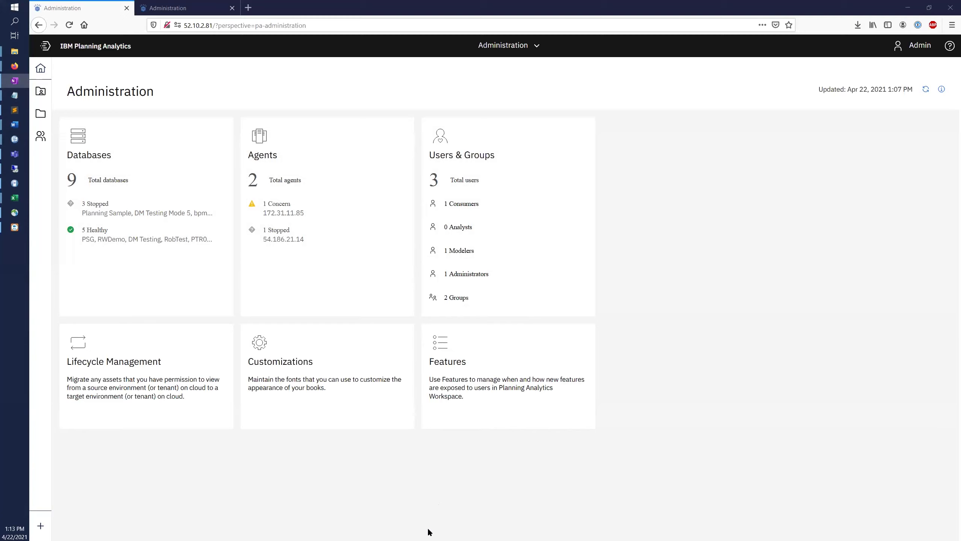
Switch to the older Administration page and examine its lists of users and groups.
left_click(185, 5)
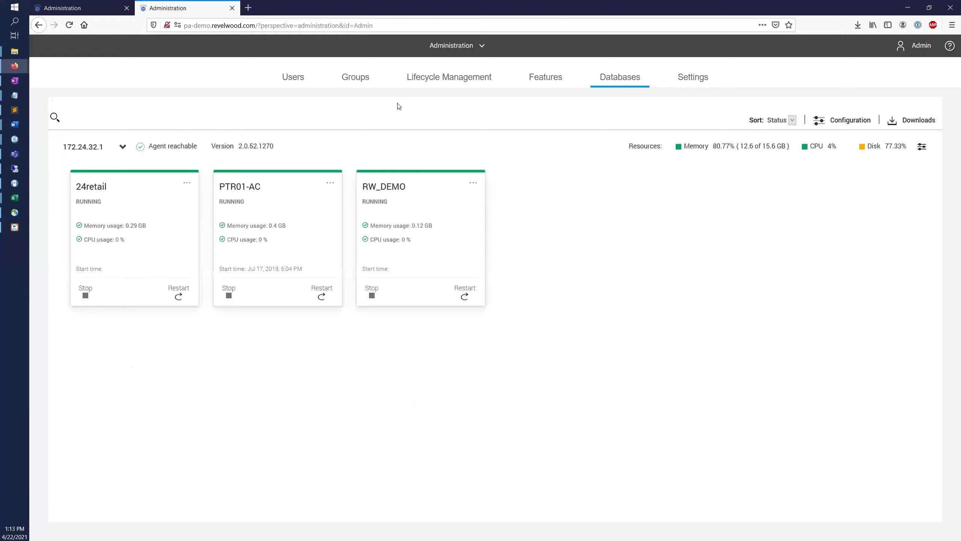
left_click(303, 79)
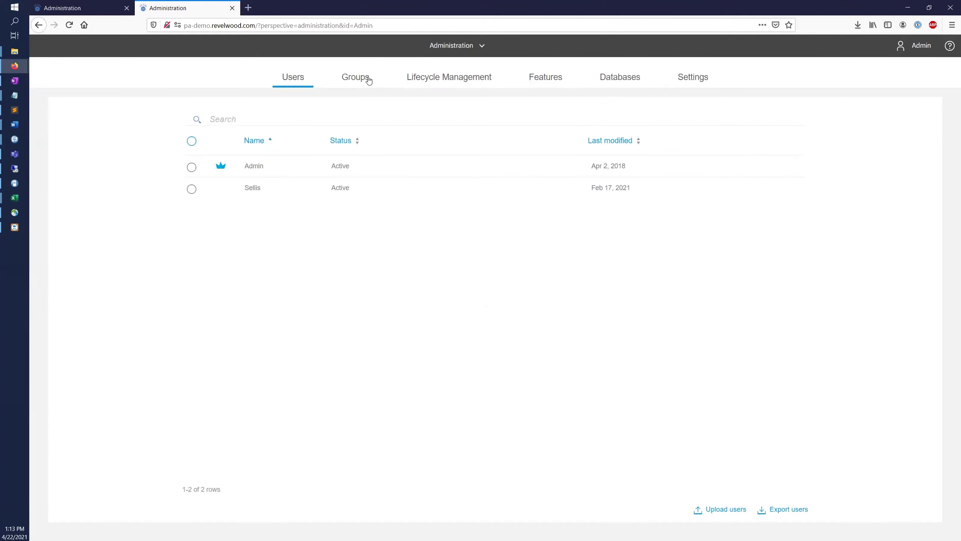
left_click(368, 80)
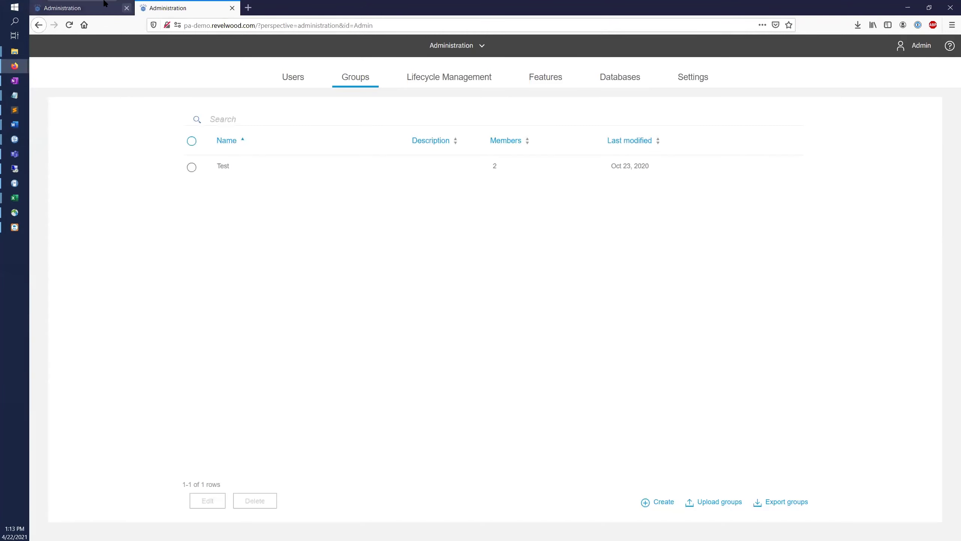
Return to the new Administration page, look at its online documentation, and come back to the overview.
left_click(105, 4)
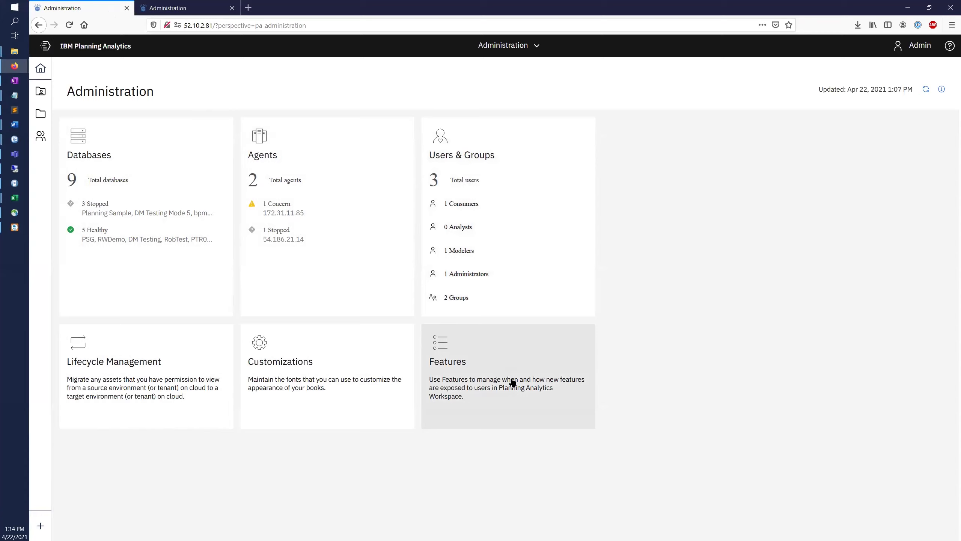
left_click(947, 88)
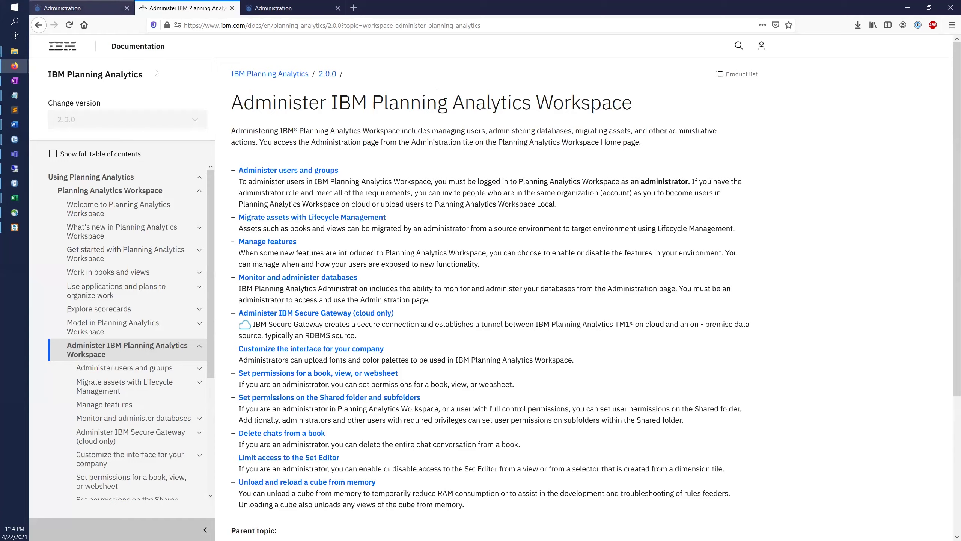
key("ctrl+shift+Tab")
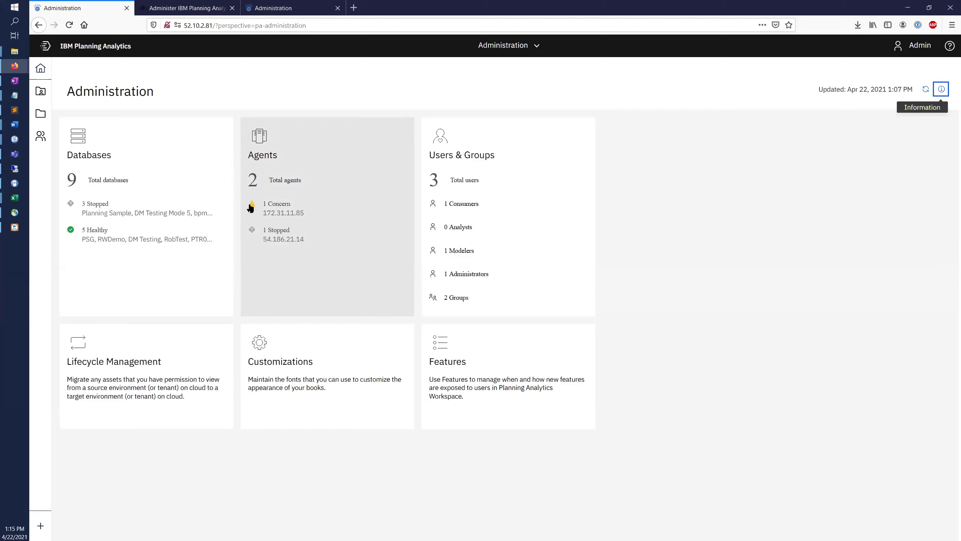
Select tm1server.log and tm1event.log for download from the PTR01-AC database, and cancel the download.
left_click(212, 204)
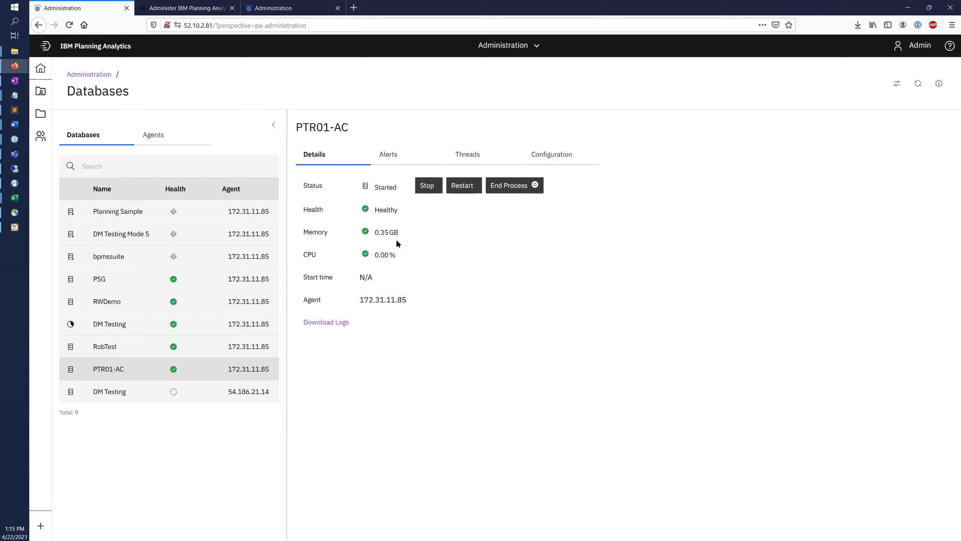
left_click(342, 323)
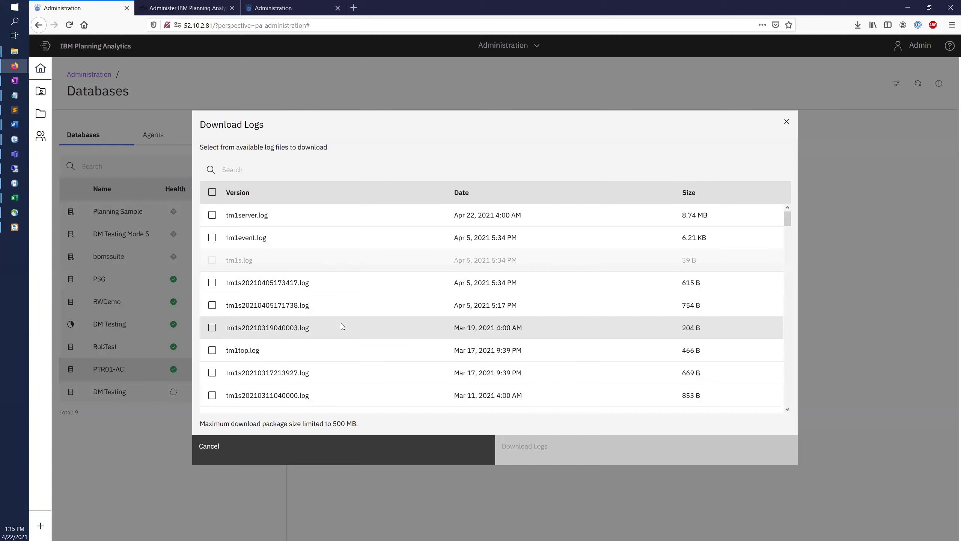
left_click(212, 215)
left_click(212, 238)
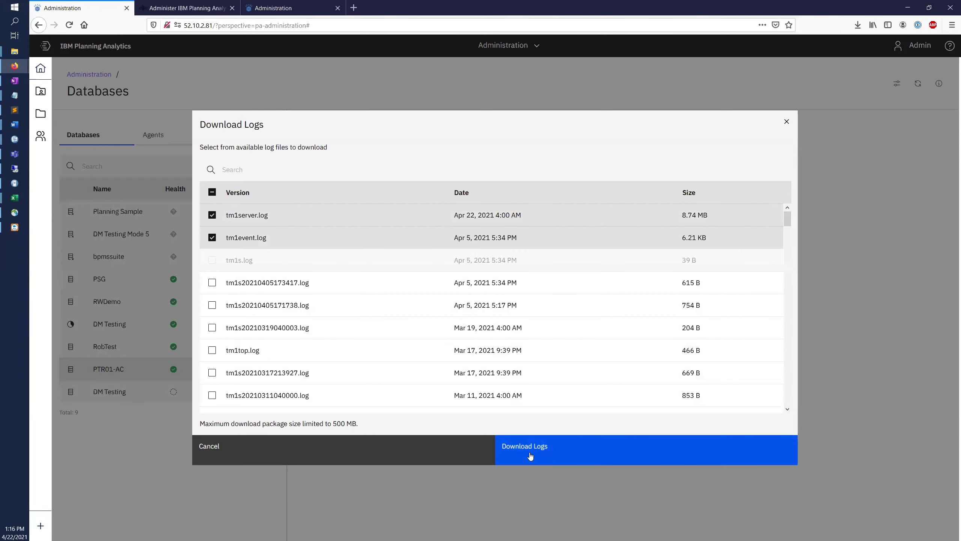
left_click(370, 446)
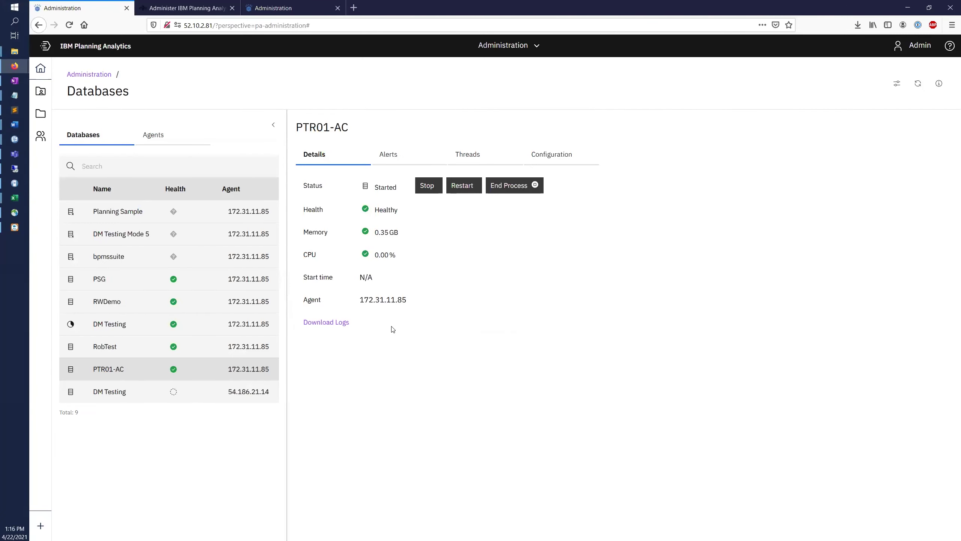
Enable the critical memory usage alert for PTR01-AC, and return to the Administration overview discarding the unsaved change.
left_click(392, 159)
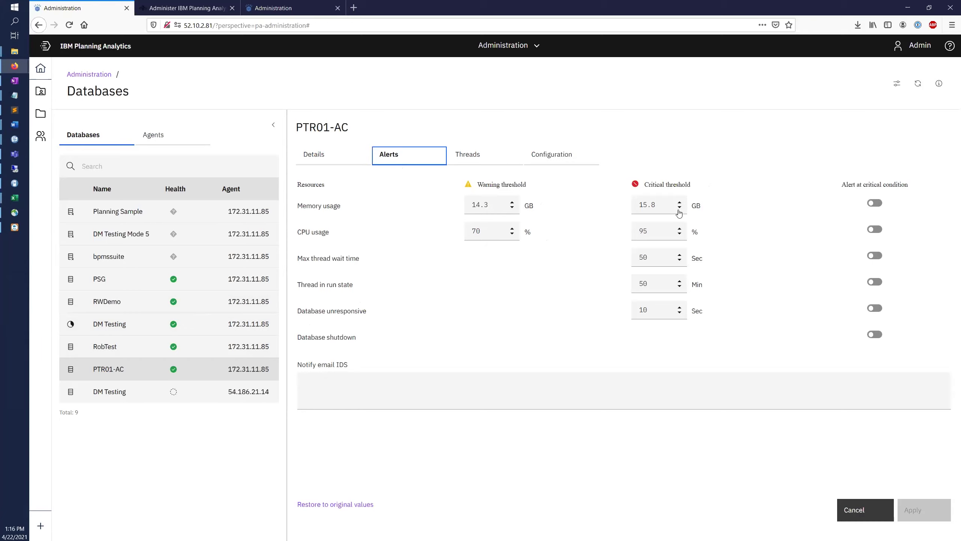
left_click(876, 204)
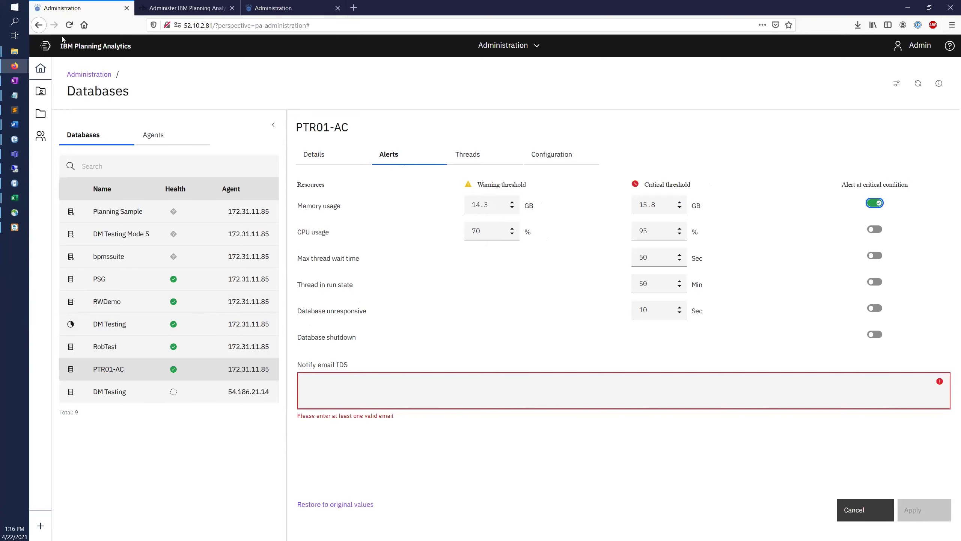
left_click(96, 76)
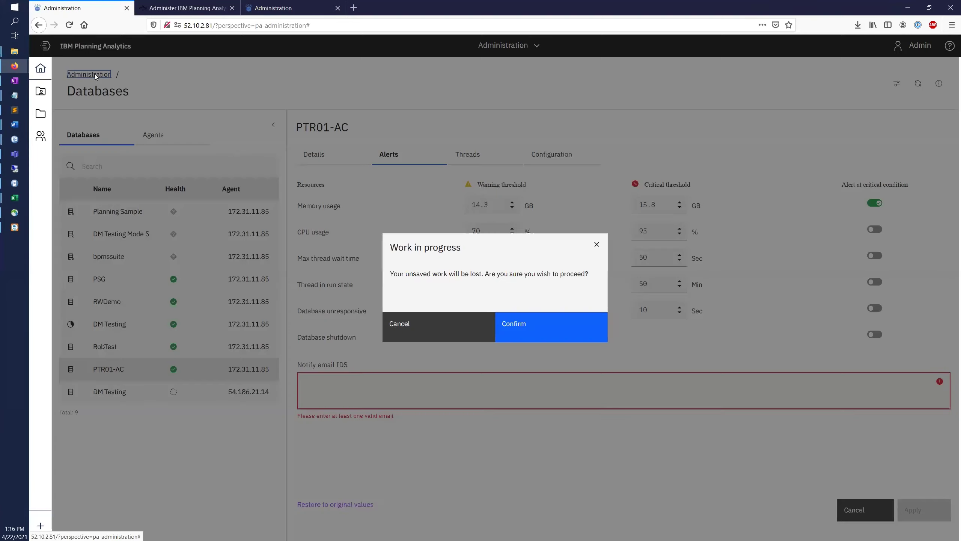
left_click(519, 322)
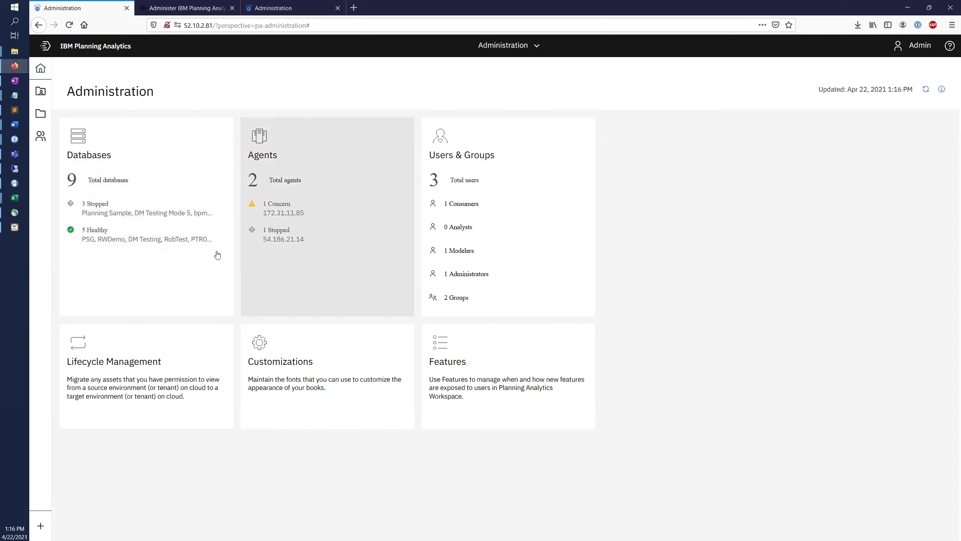
Examine the threads of the PTR01-AC database and the actions available for the Admin thread.
left_click(129, 252)
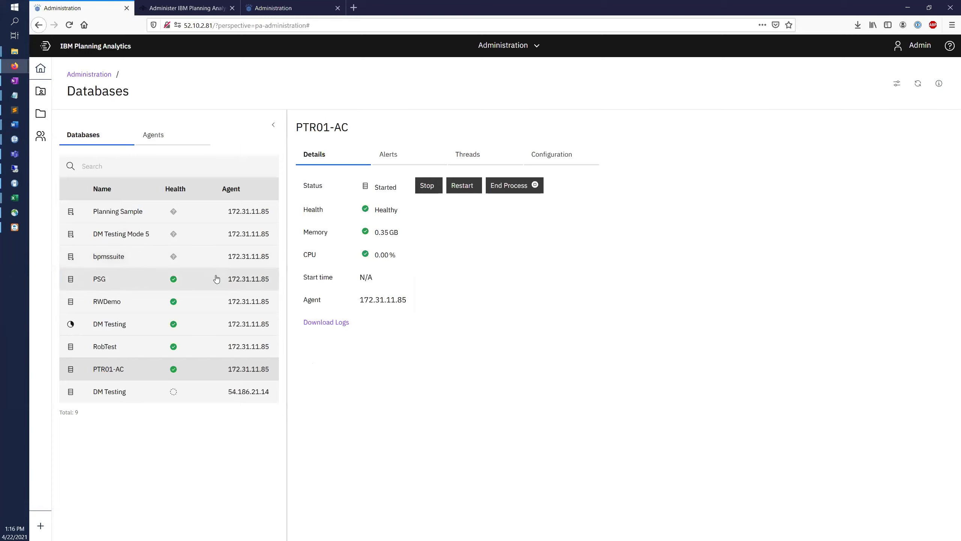
left_click(477, 155)
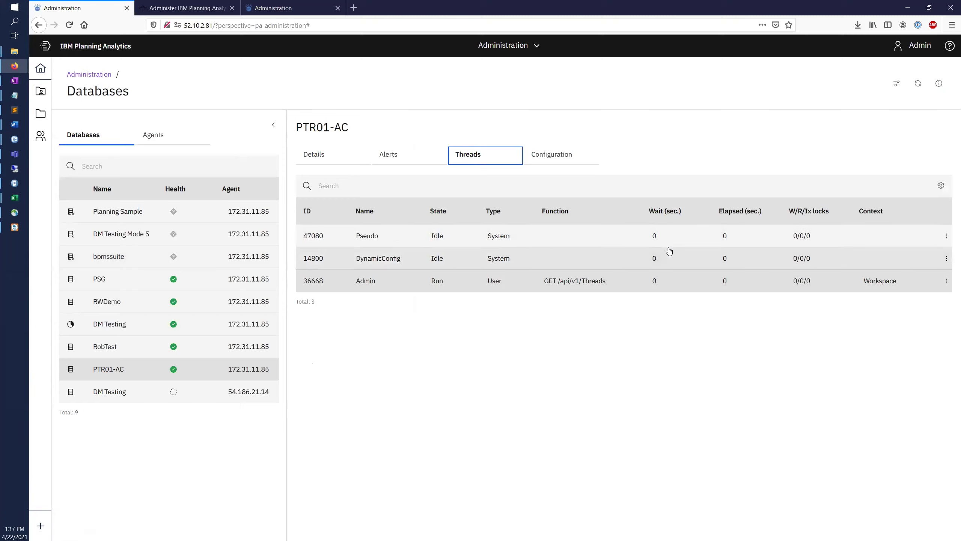
left_click(947, 281)
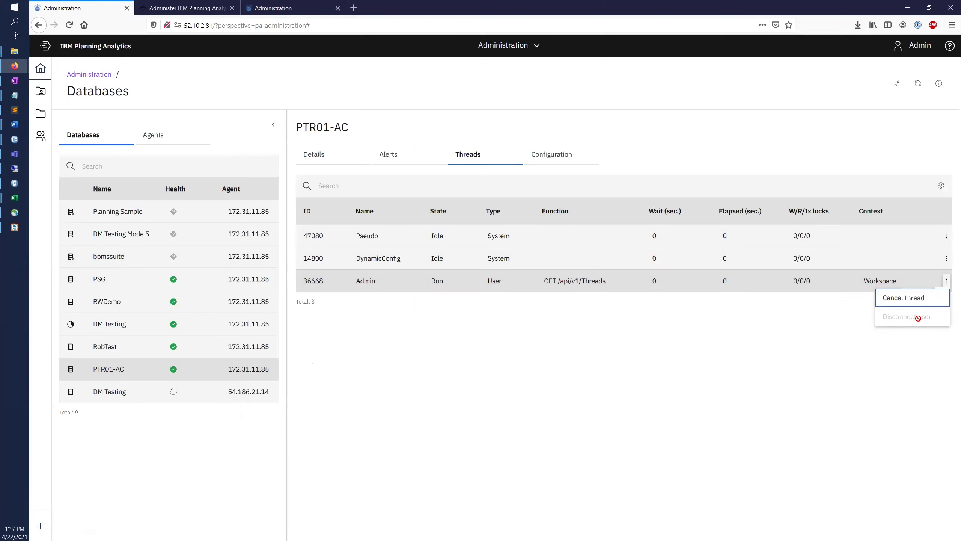
left_click(585, 328)
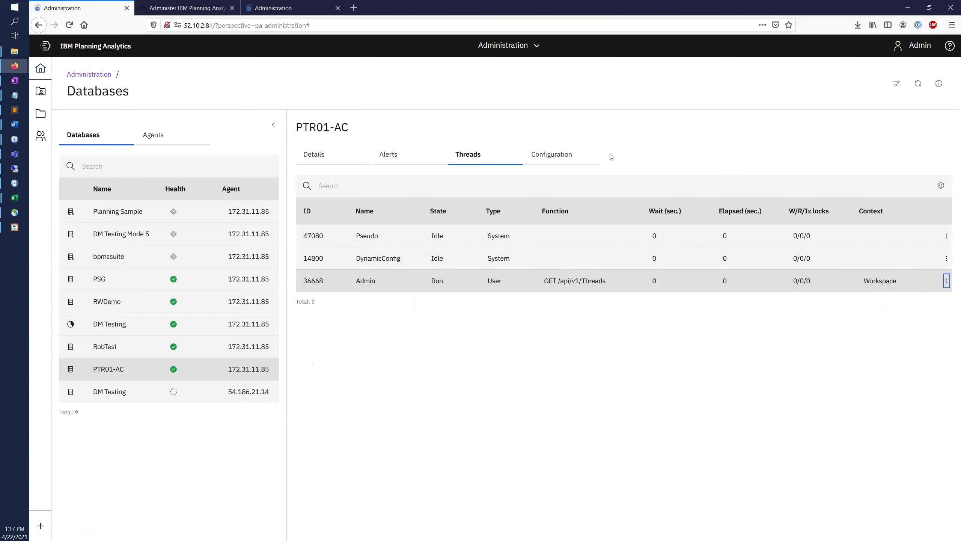
Examine the TI modelling parameters in PTR01-AC's configuration, and return to the database details.
left_click(557, 160)
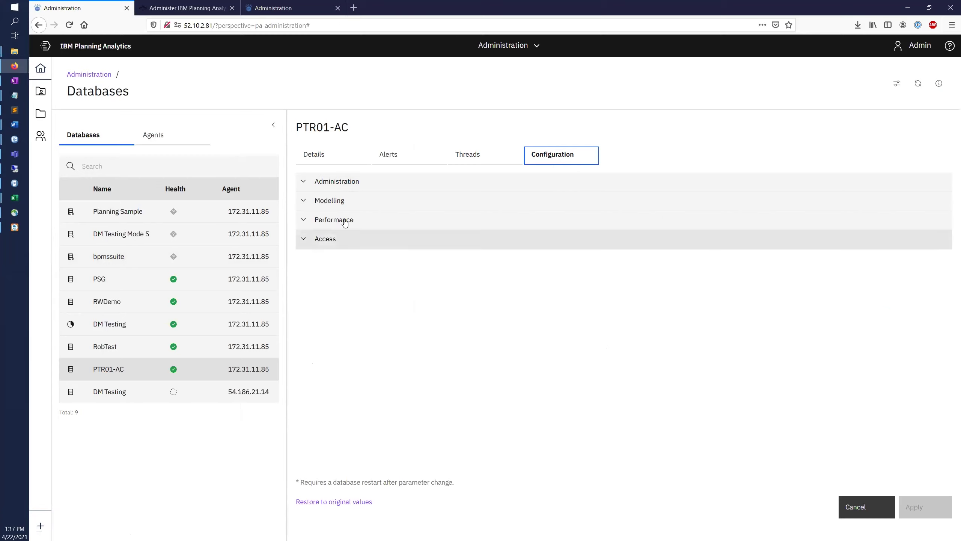
left_click(315, 207)
left_click(353, 235)
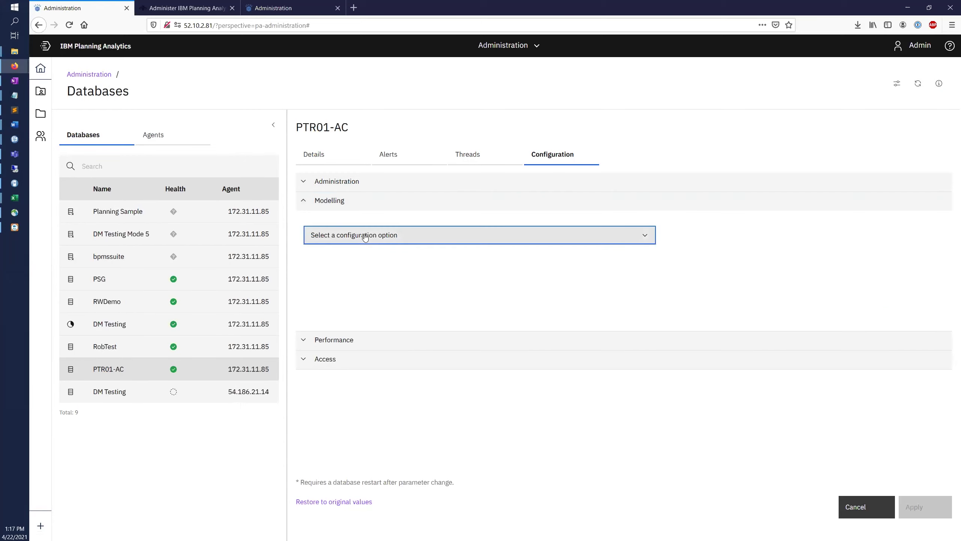
scroll(394, 291, "down", 2)
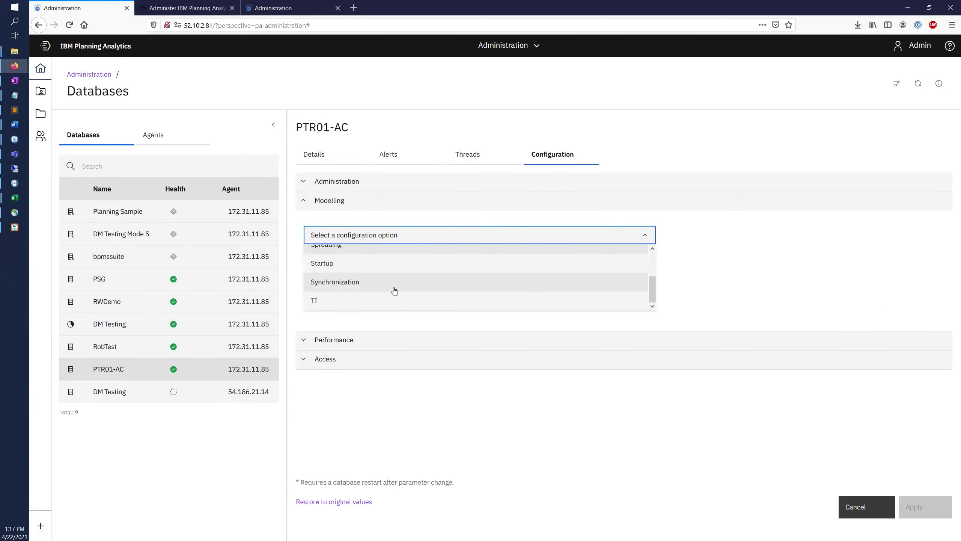
left_click(375, 299)
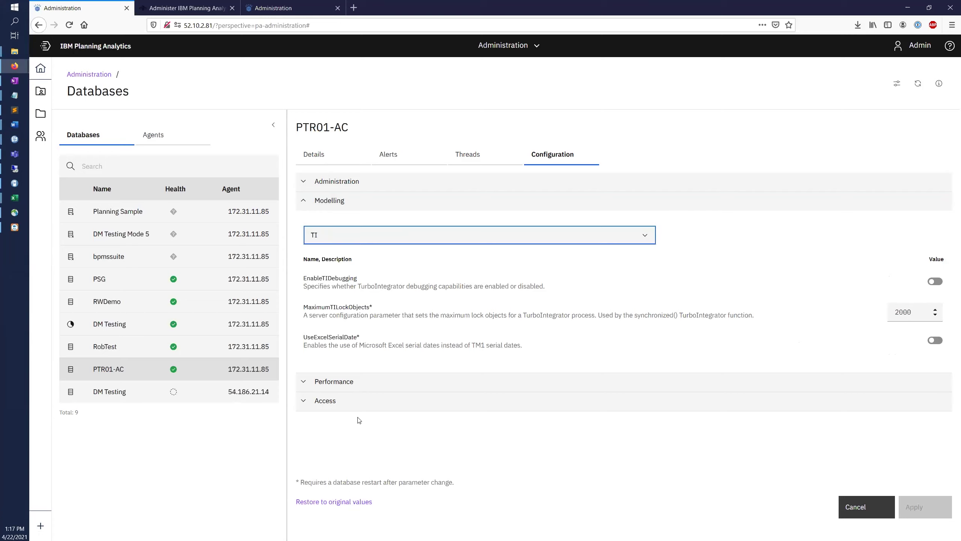
left_click(328, 161)
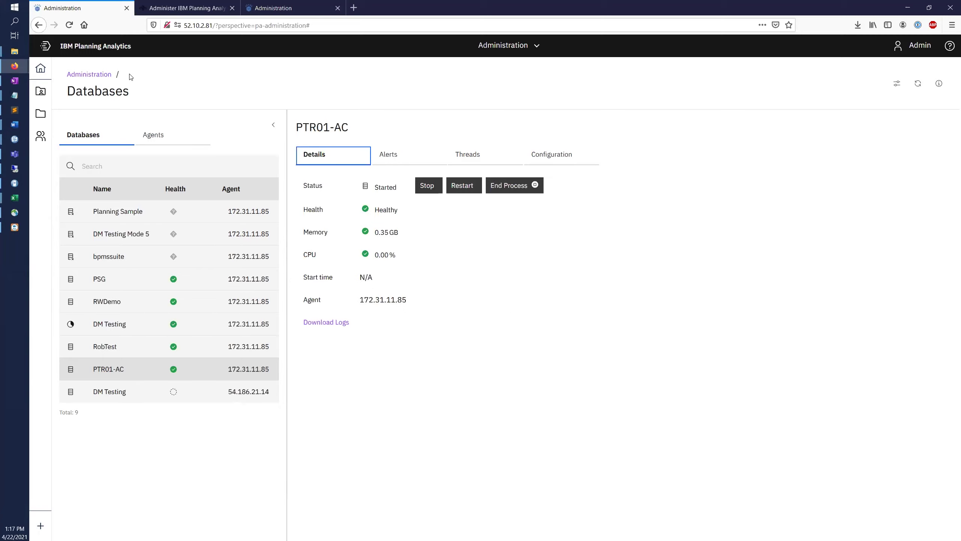
Examine the details, alert thresholds and databases of agent 172.31.11.85.
left_click(109, 76)
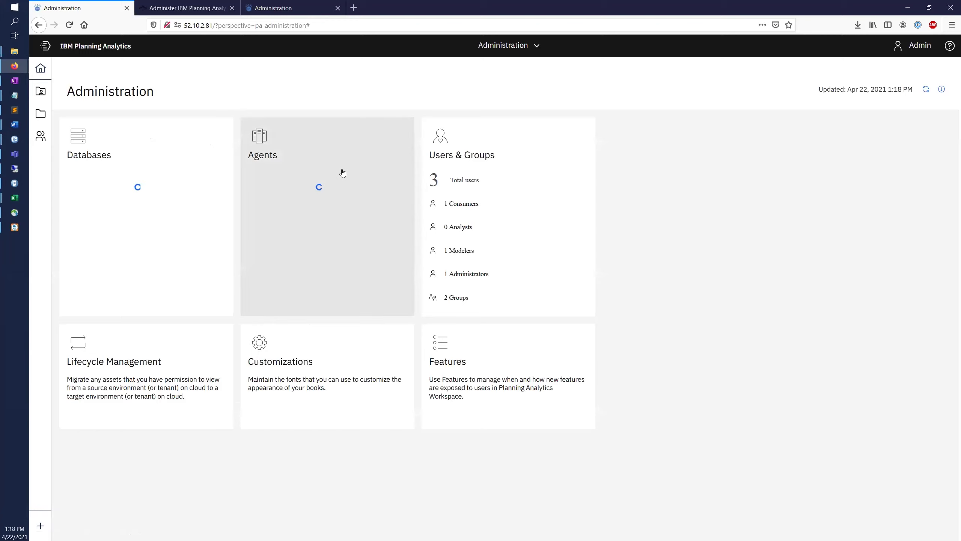
left_click(346, 175)
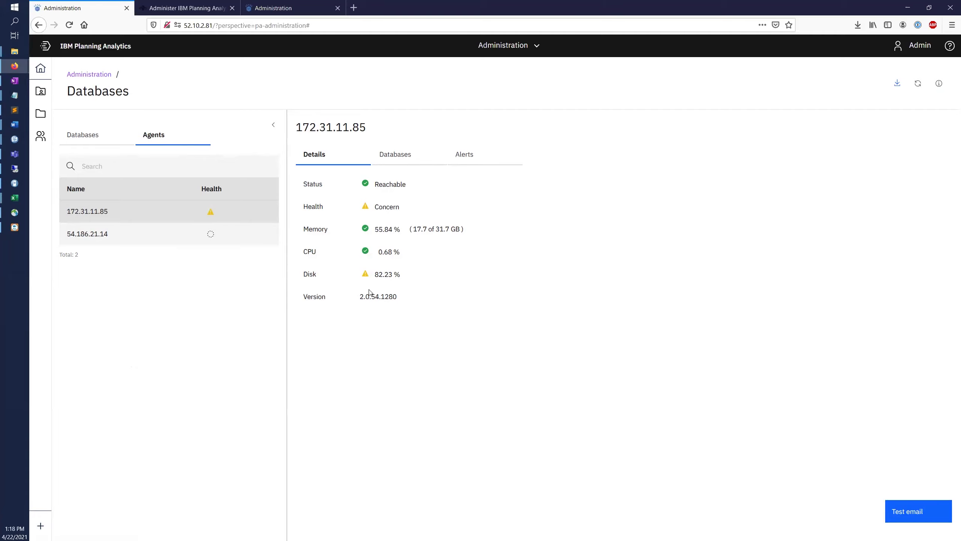
left_click(466, 155)
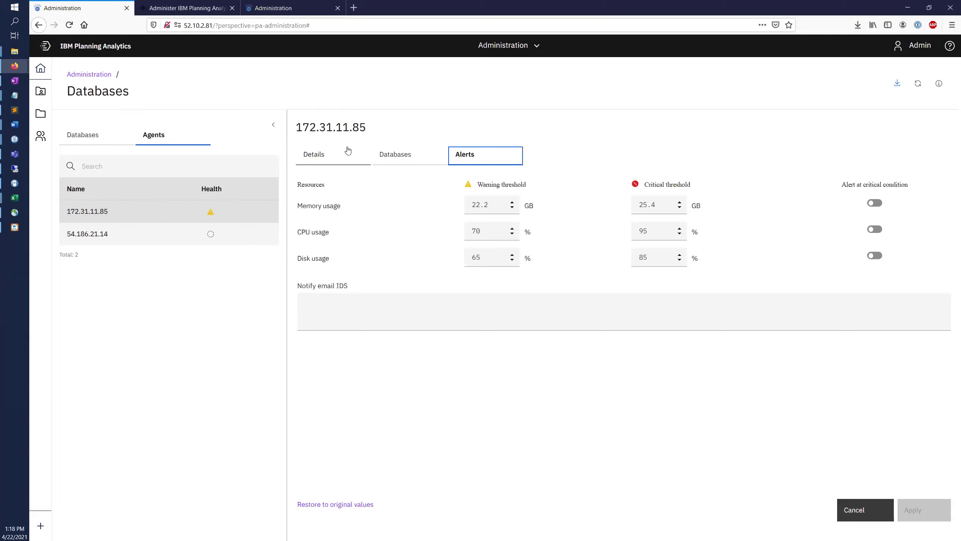
left_click(389, 159)
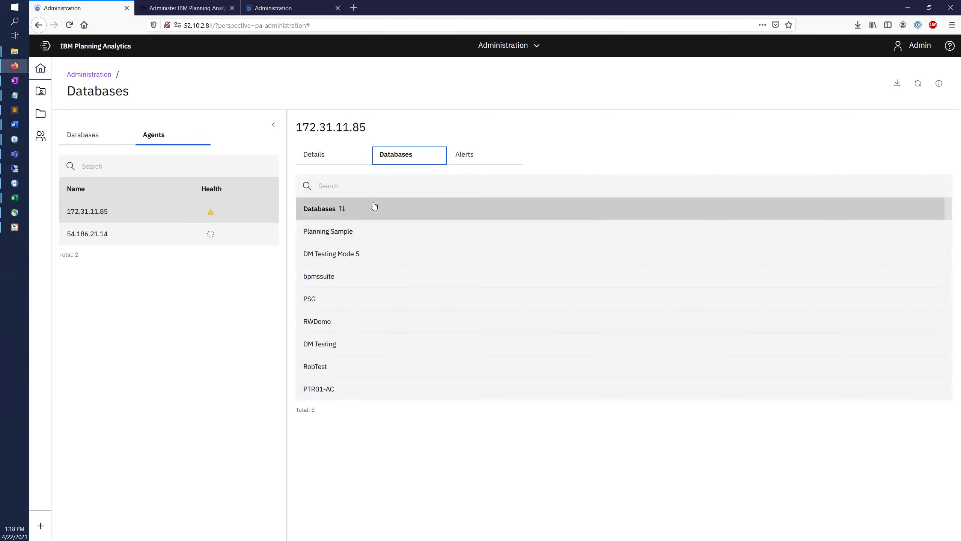
Open Users & Groups and examine the Modeler user's details and the roles that can be assigned.
left_click(84, 76)
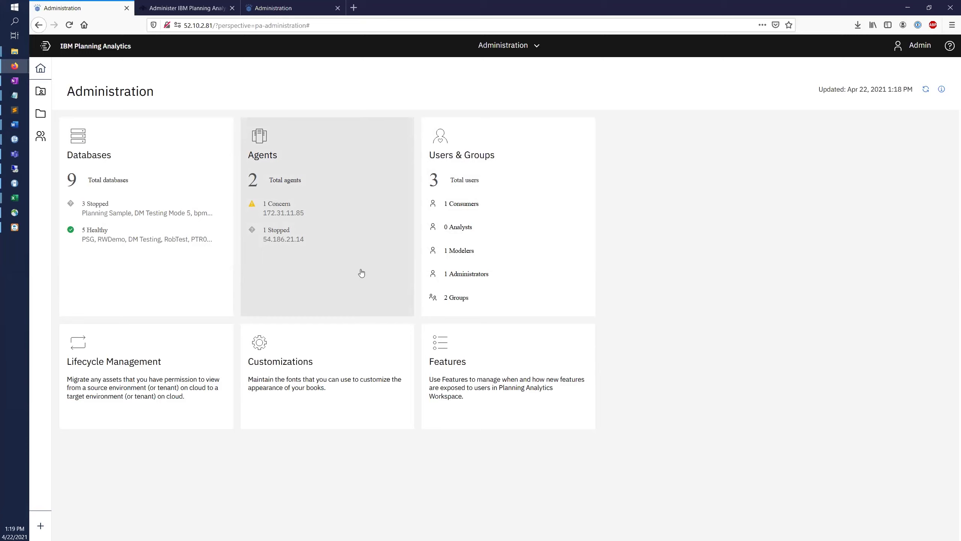
left_click(524, 216)
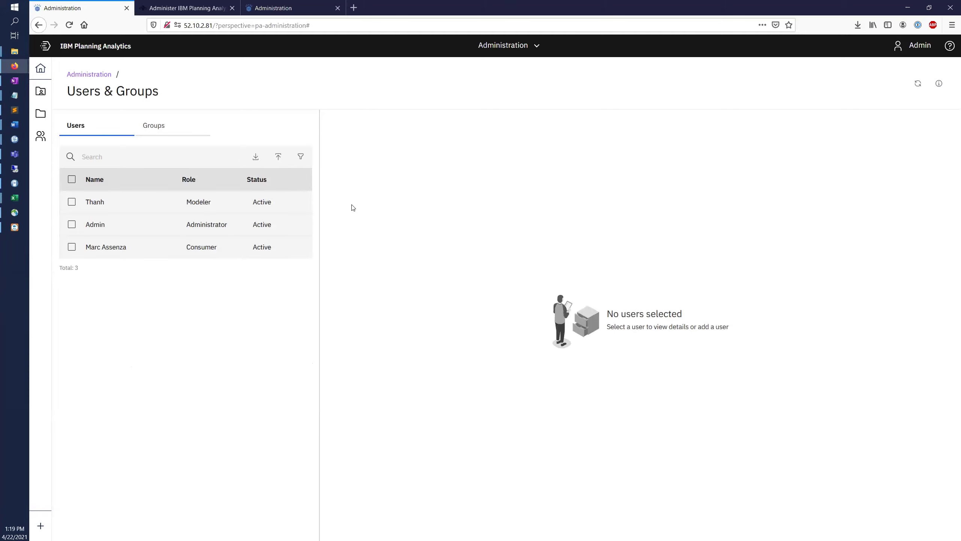
left_click(151, 204)
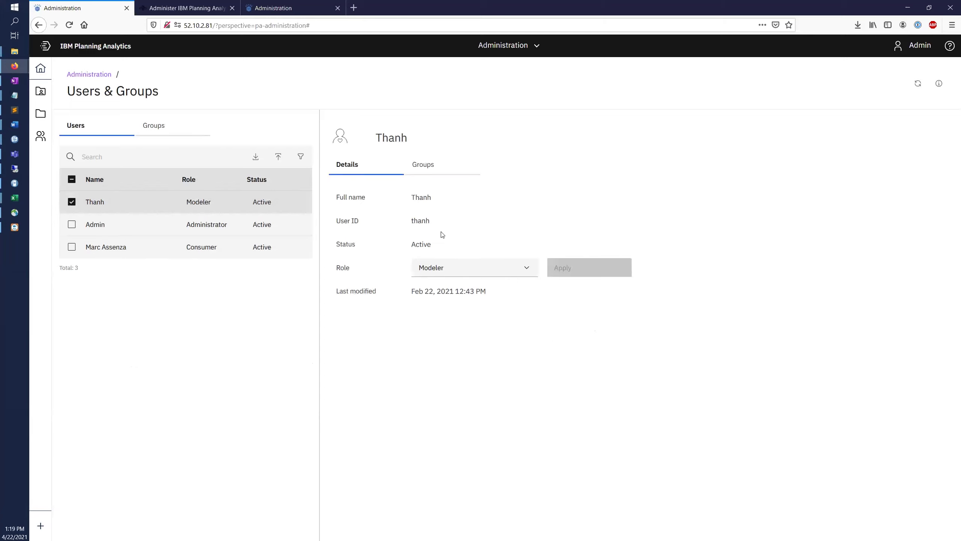
left_click(524, 270)
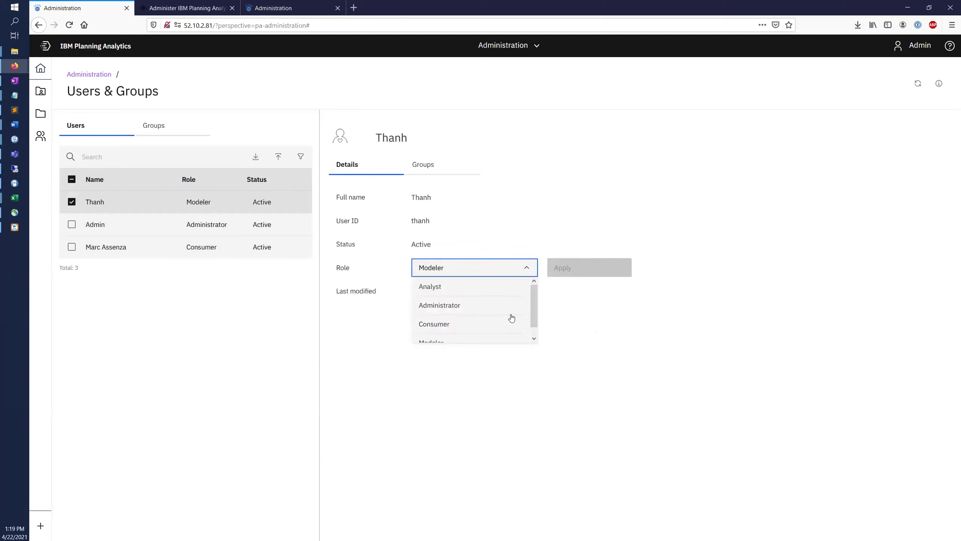
left_click(635, 331)
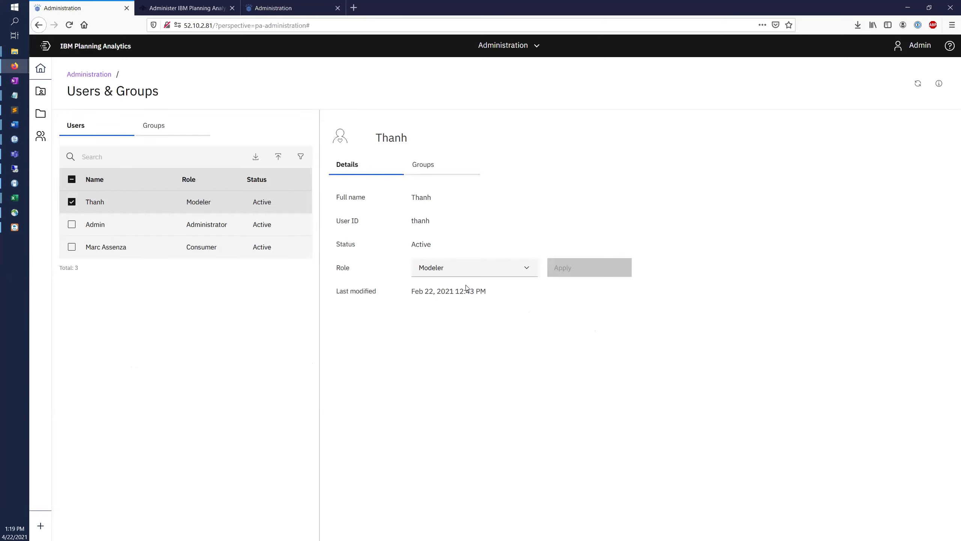
Examine the Modeler user's group memberships and the group management options, leaving them without saving.
left_click(431, 166)
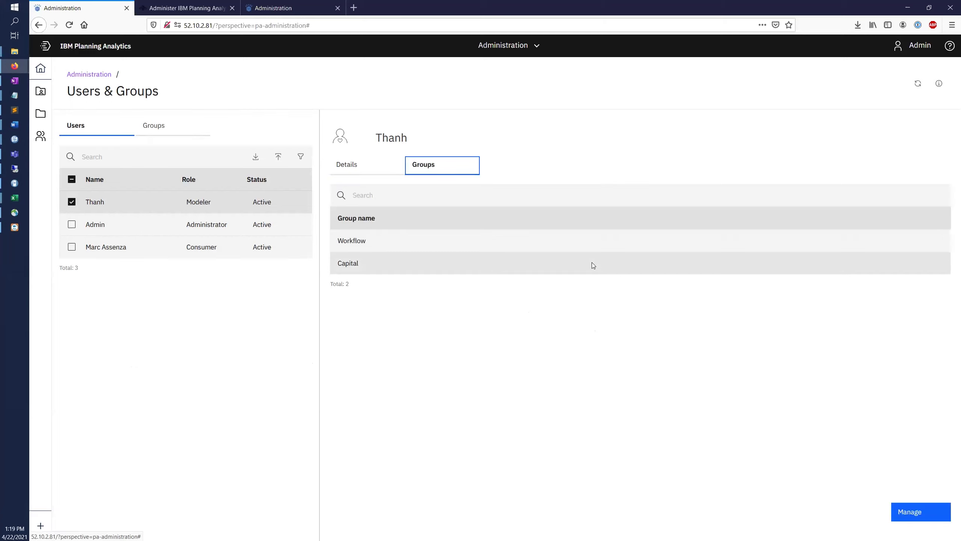
left_click(930, 514)
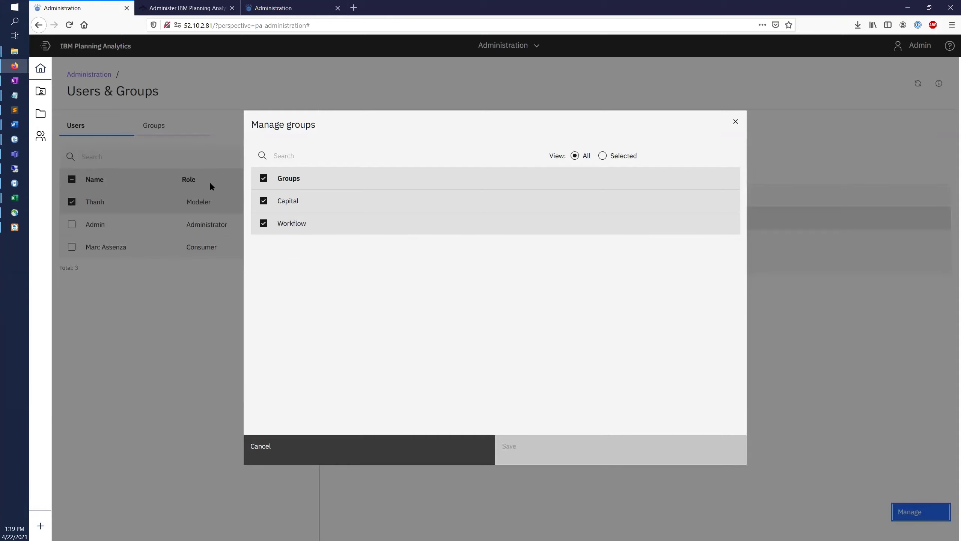
left_click(443, 455)
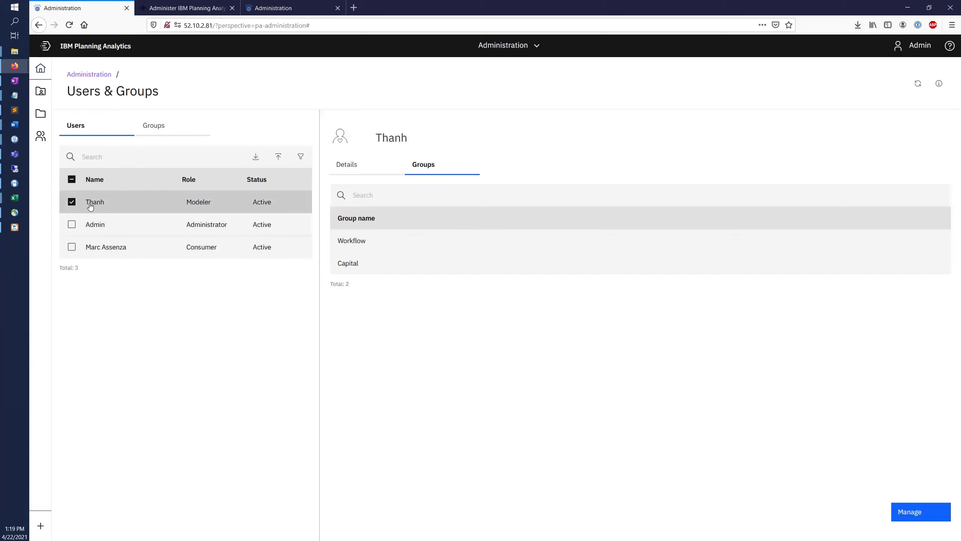
Filter the user list to the Modeler, Analyst and Consumer roles.
left_click(307, 157)
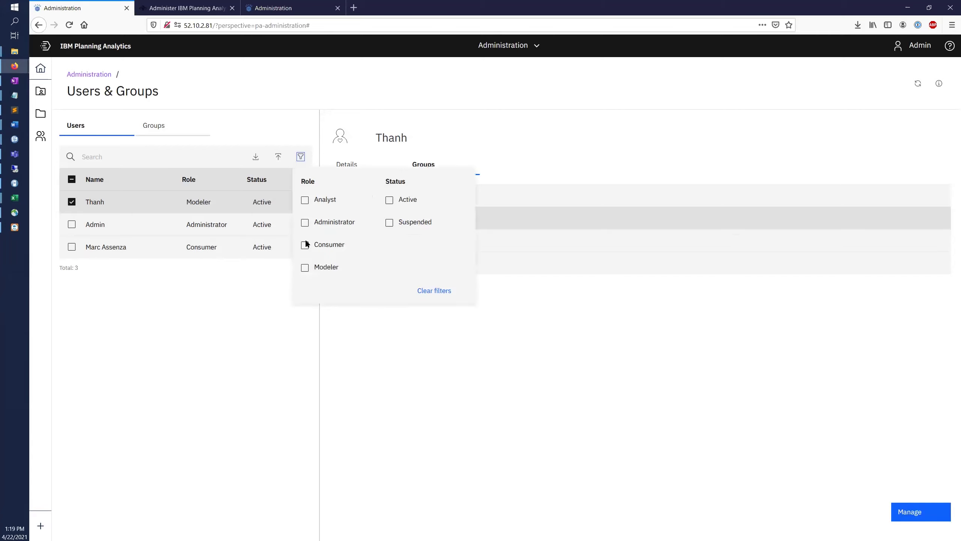
left_click(305, 267)
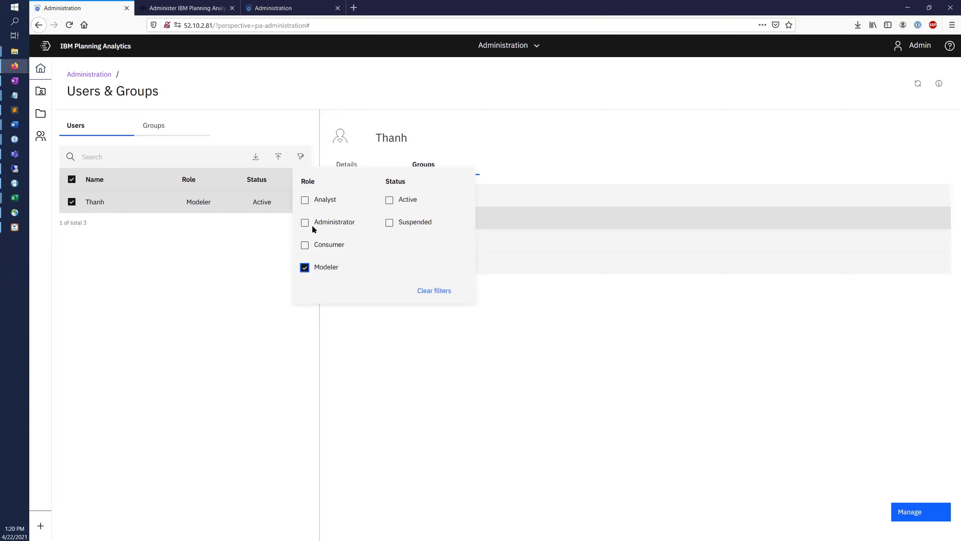
left_click(305, 201)
left_click(305, 245)
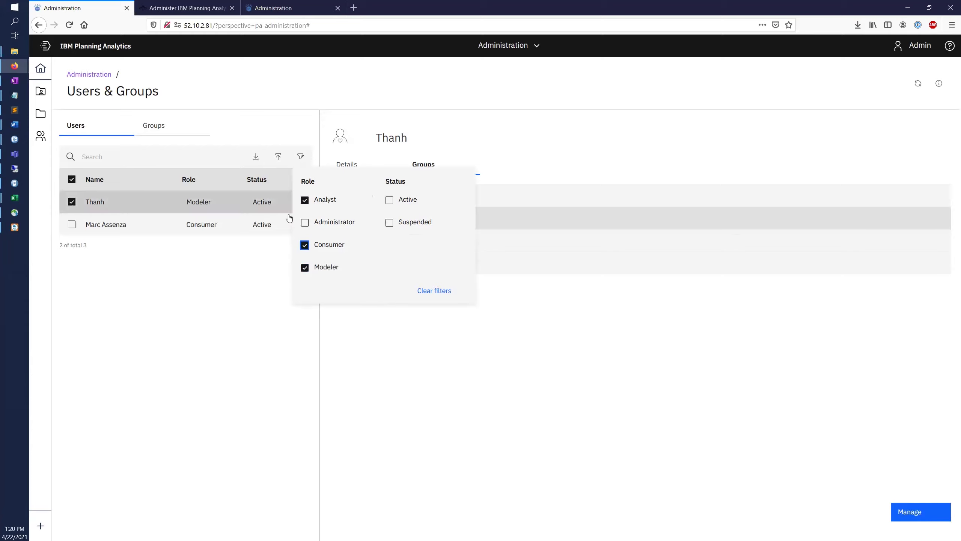
left_click(232, 279)
Deselect the Modeler user and examine the CSV format required for importing users, leaving without uploading a file.
left_click(71, 201)
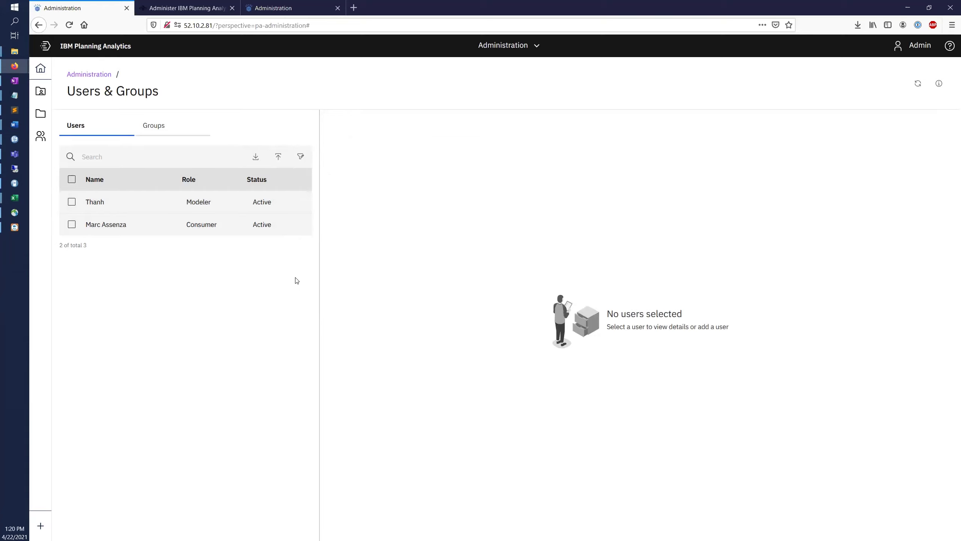
left_click(277, 154)
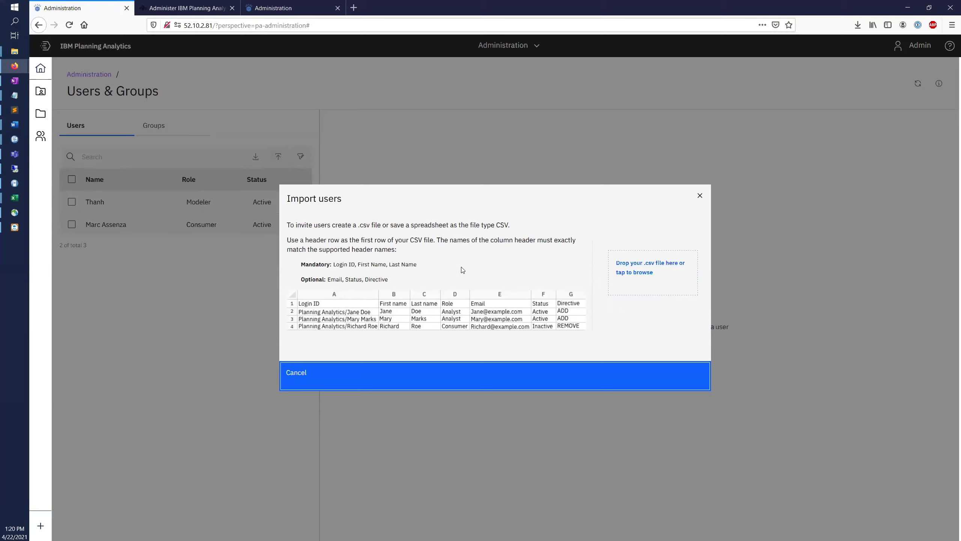
left_click(376, 372)
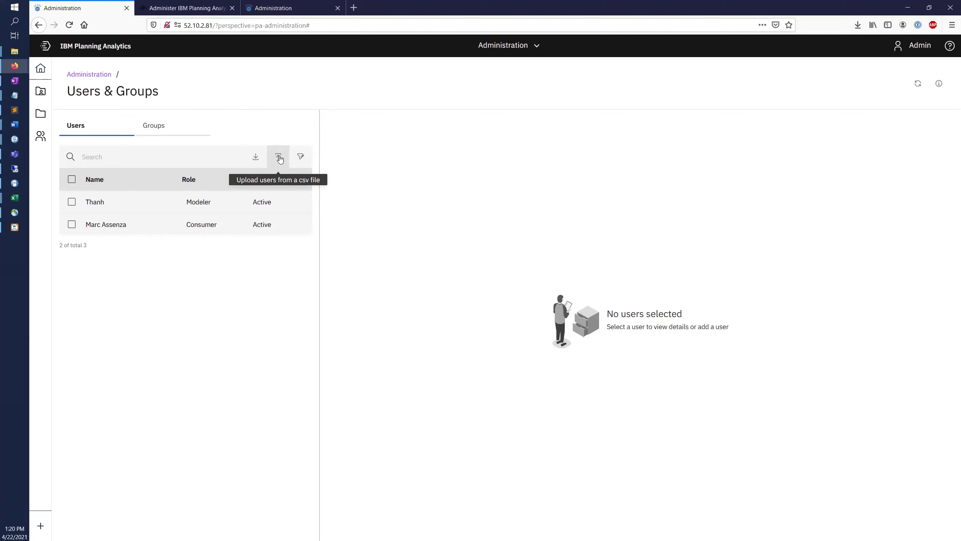
Add the Consumer user to the Workflow group and save the membership.
left_click(165, 125)
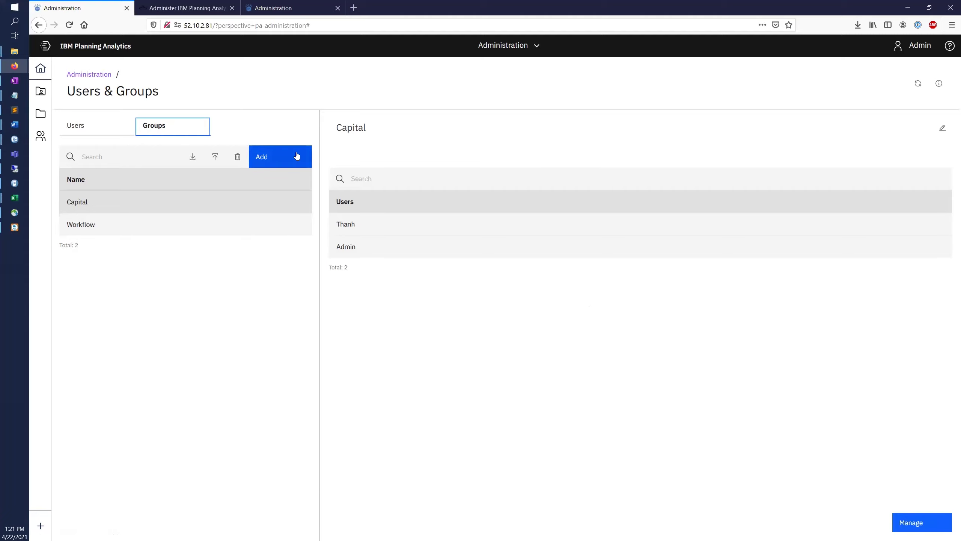
left_click(247, 208)
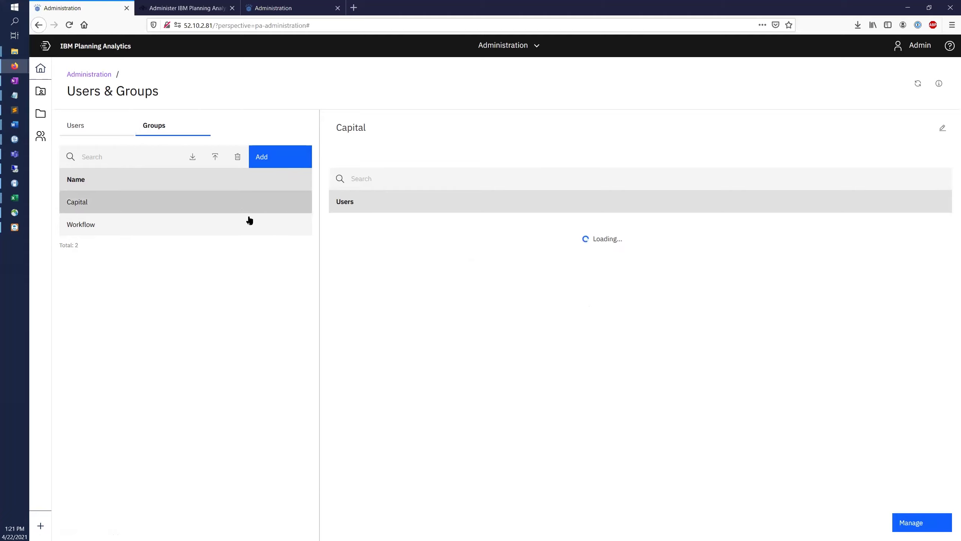
left_click(248, 226)
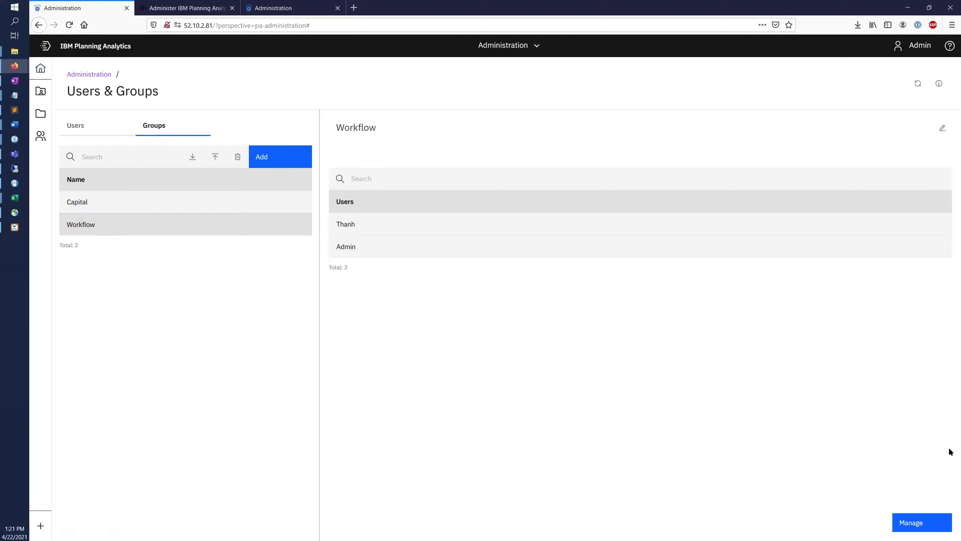
left_click(922, 522)
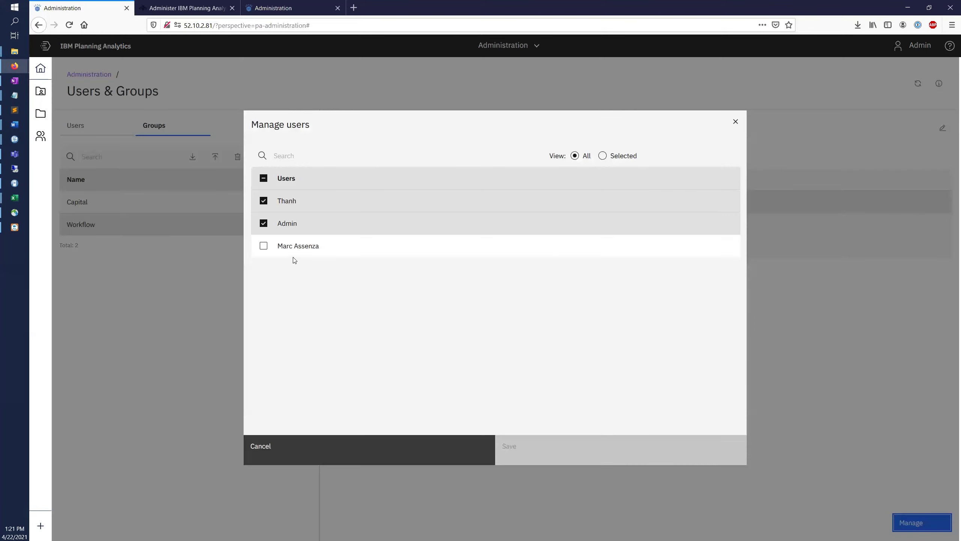
left_click(263, 246)
left_click(611, 457)
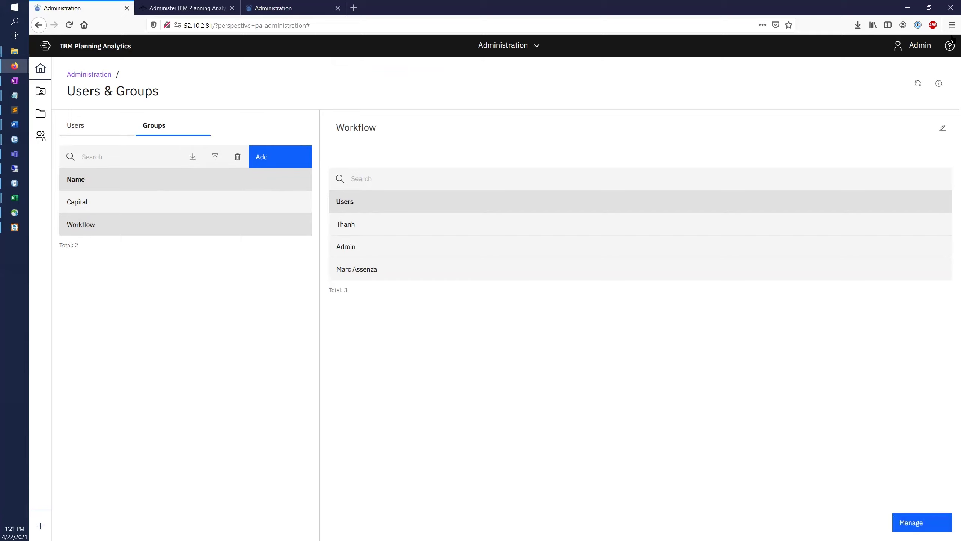
View the IBM documentation on administering users and groups, and return to the Administration overview.
left_click(944, 87)
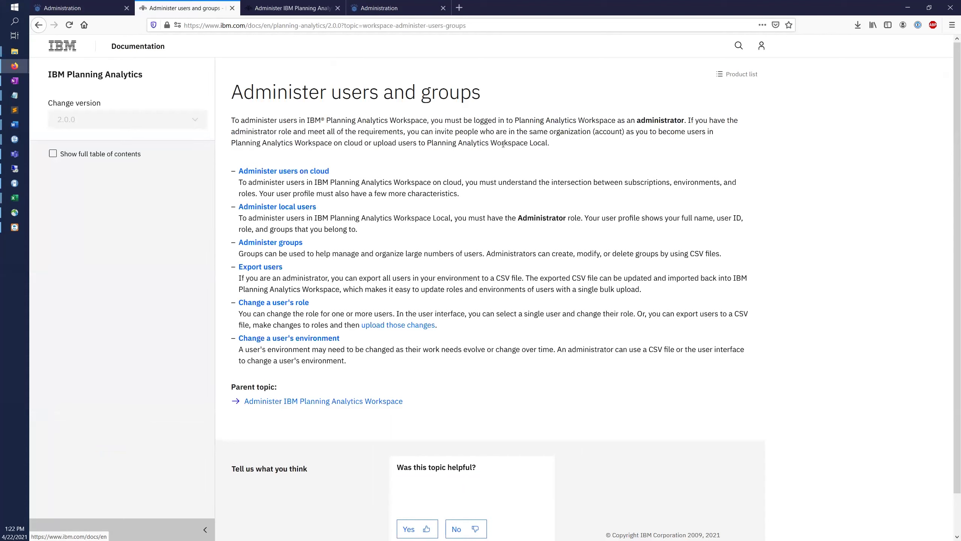
left_click(96, 10)
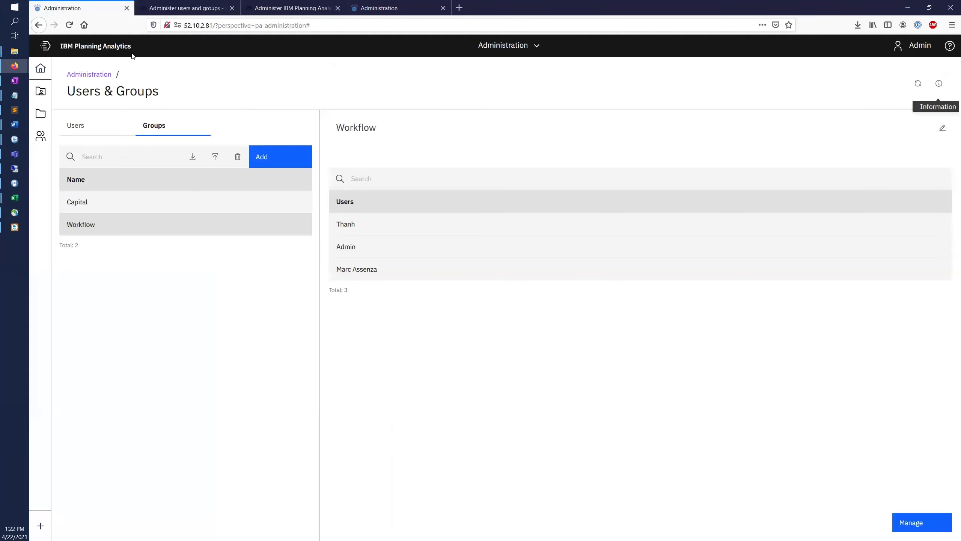
left_click(94, 76)
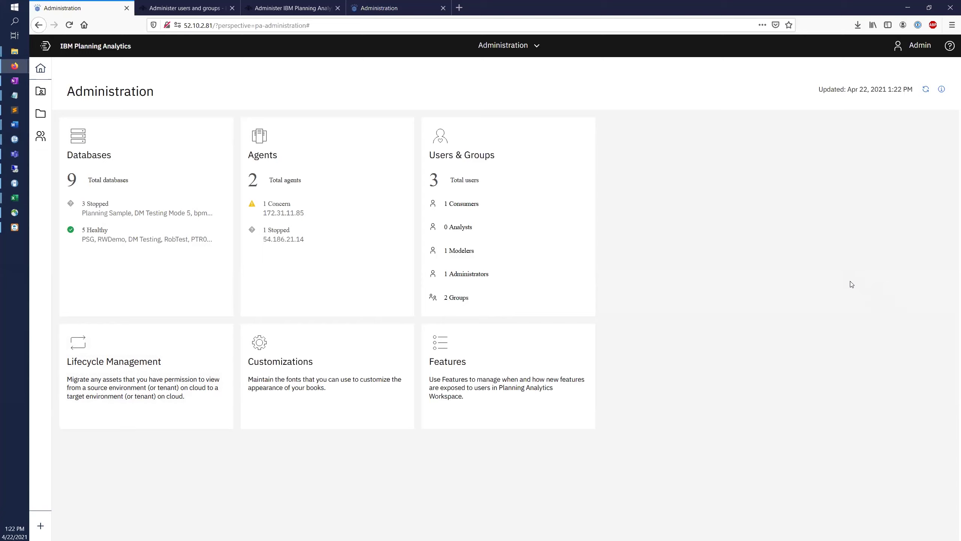
Start creating a snapshot in Lifecycle Management and examine the source environment and user filter options.
left_click(172, 353)
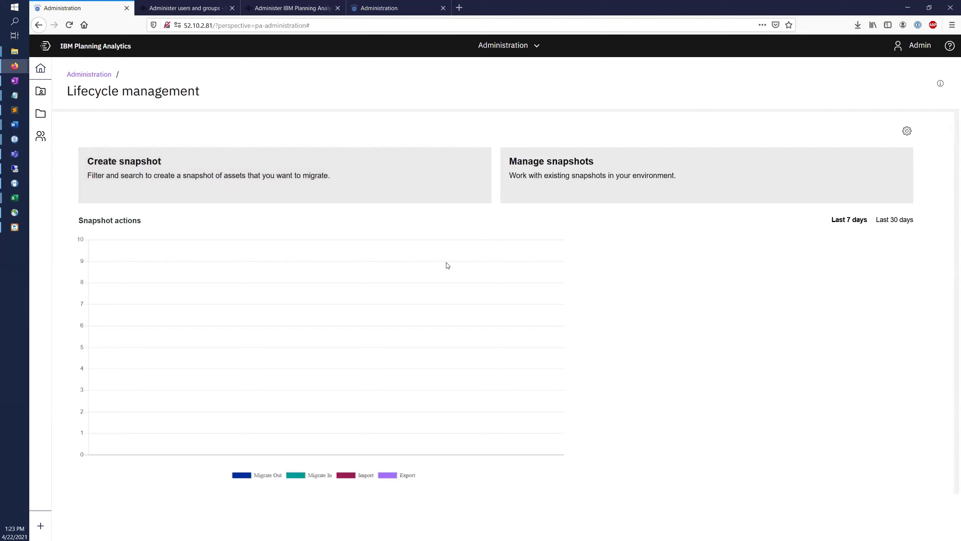
left_click(359, 175)
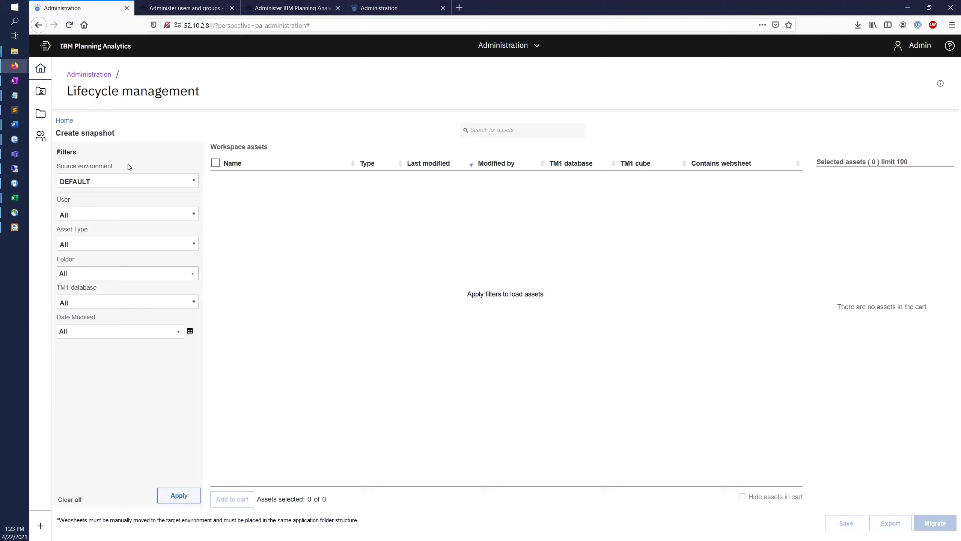
left_click(137, 181)
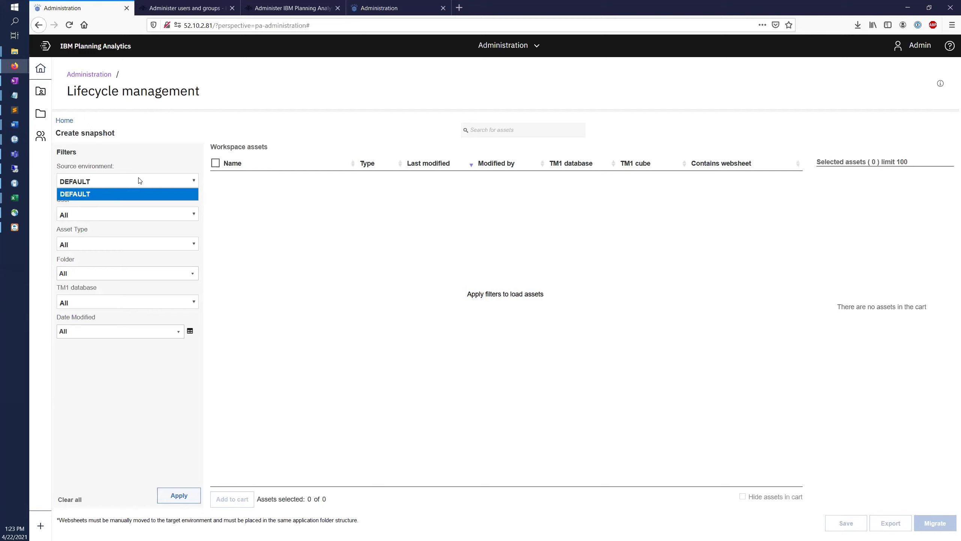
left_click(175, 183)
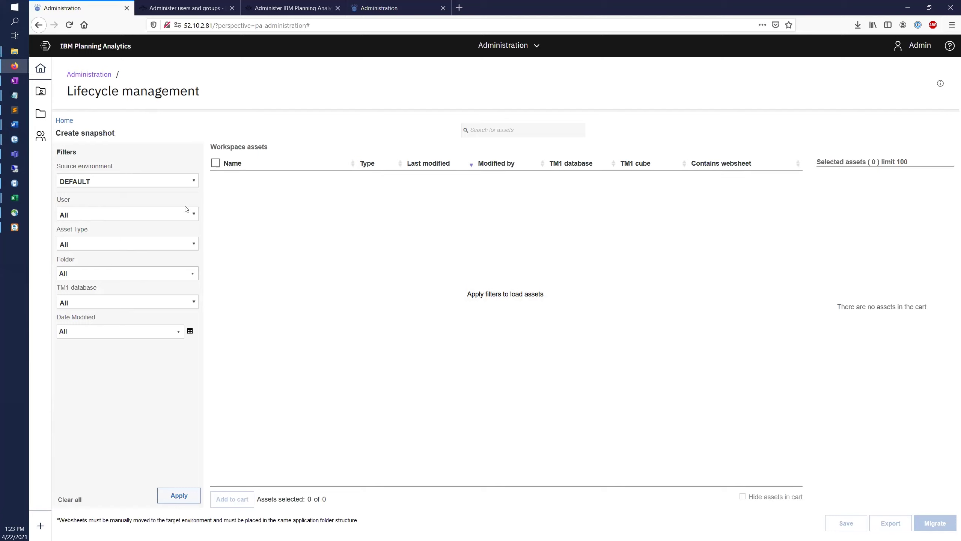
left_click(192, 217)
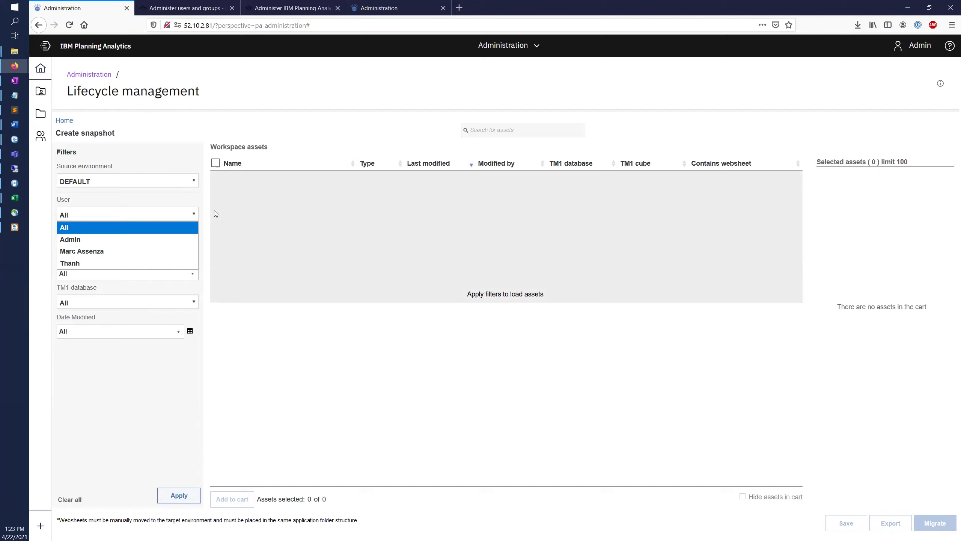
left_click(193, 202)
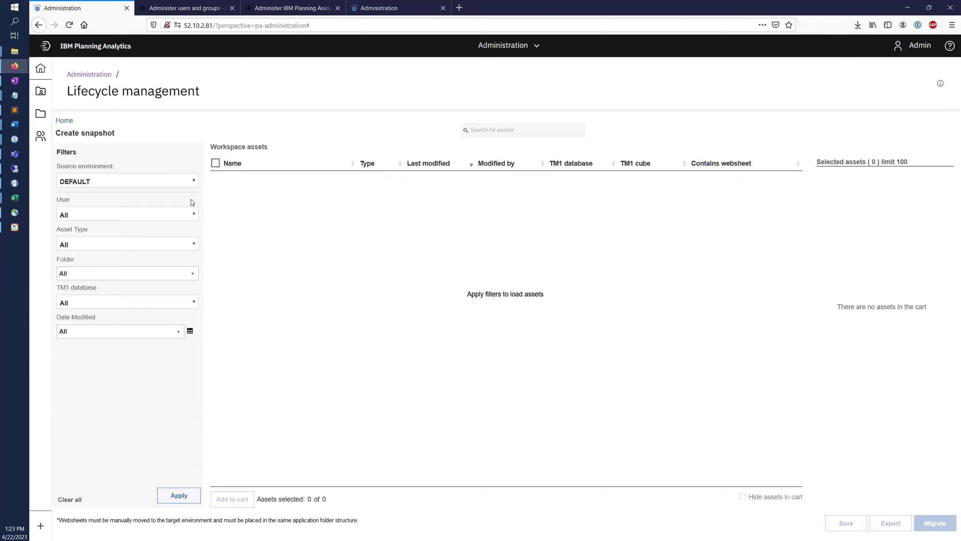
Examine the snapshot's asset type, folder, TM1 database and date modified filter options, keeping each on All.
left_click(185, 246)
left_click(186, 247)
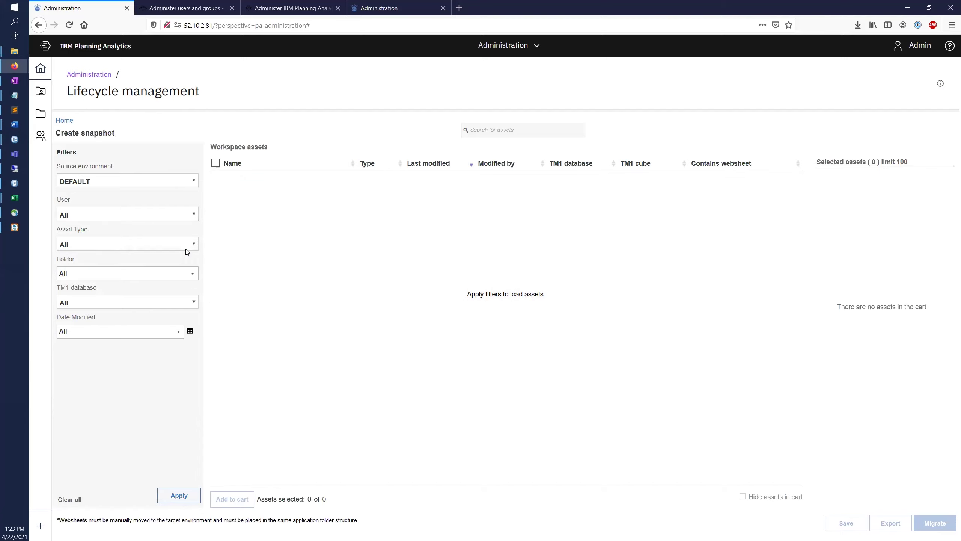
left_click(174, 276)
left_click(173, 277)
left_click(188, 305)
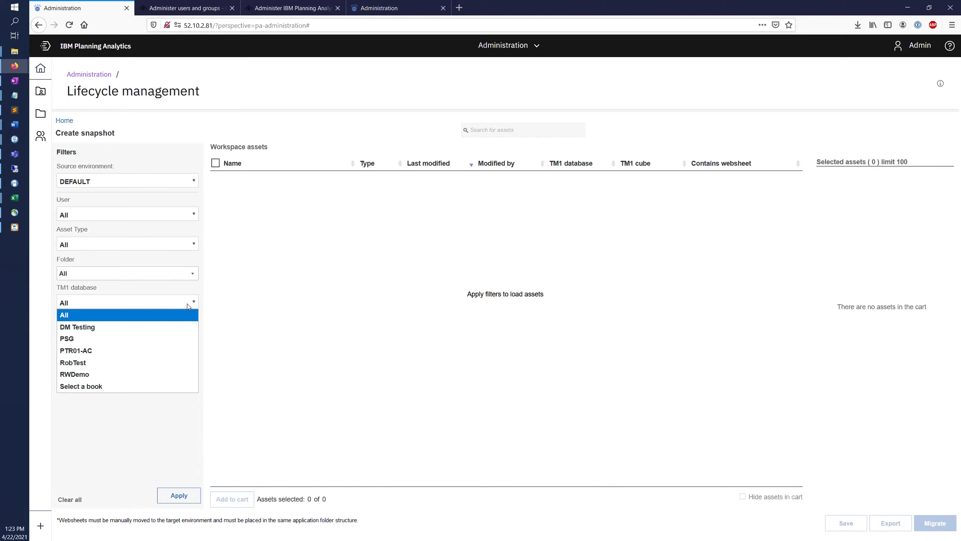
left_click(187, 304)
left_click(177, 333)
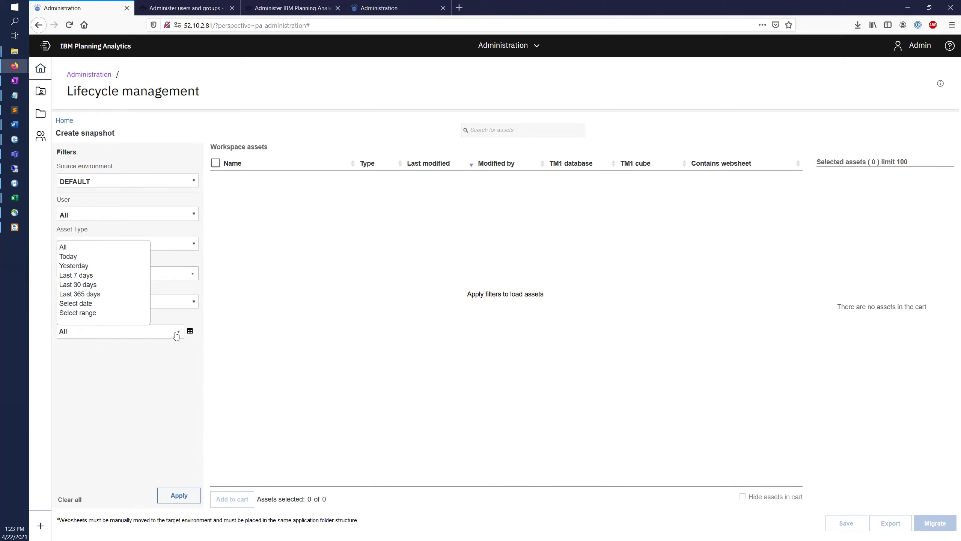
left_click(196, 412)
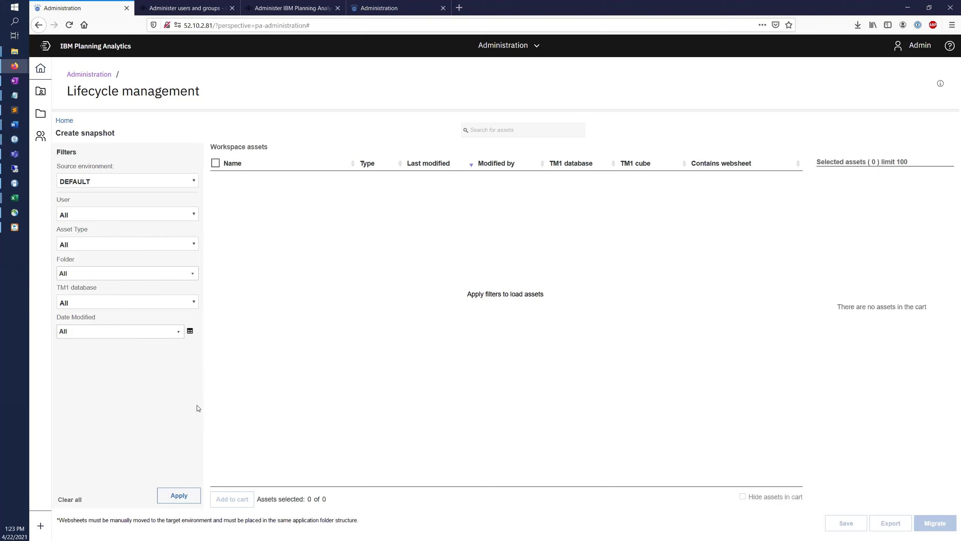
Load the workspace assets with the current filters and add Forecasting and 2021 Budget Plan Report (DM Video) to the cart.
left_click(190, 498)
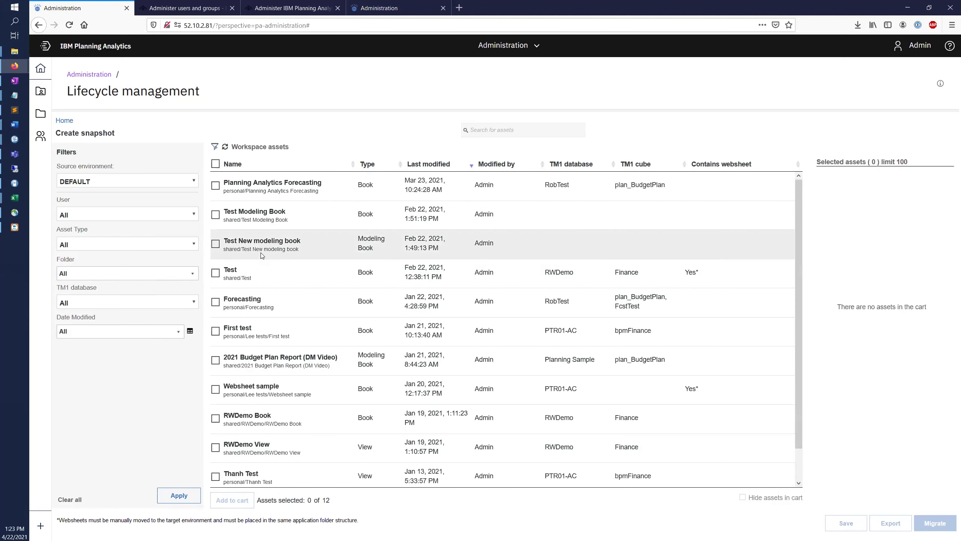
left_click(215, 302)
left_click(215, 360)
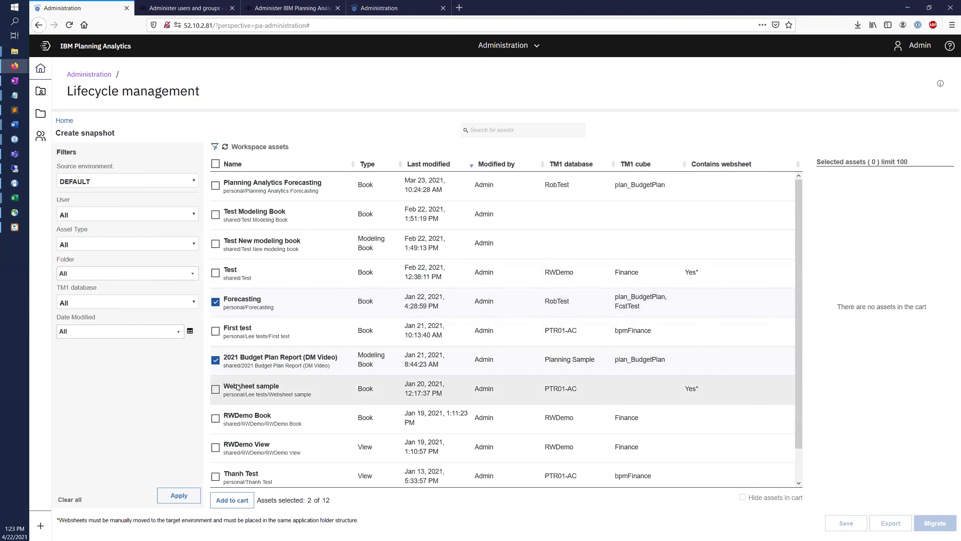
left_click(246, 501)
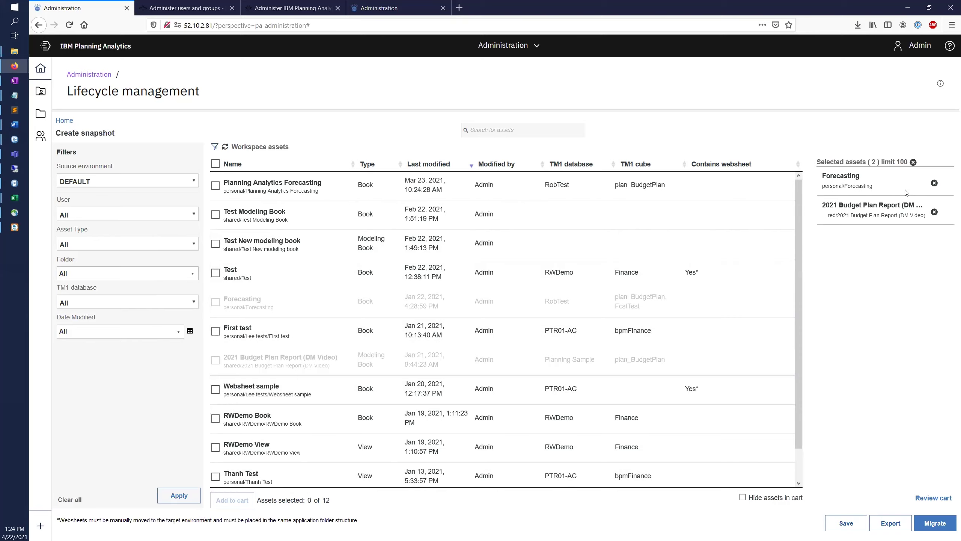
Review the assets in the cart and examine the options for saving the snapshot, leaving without saving.
left_click(948, 498)
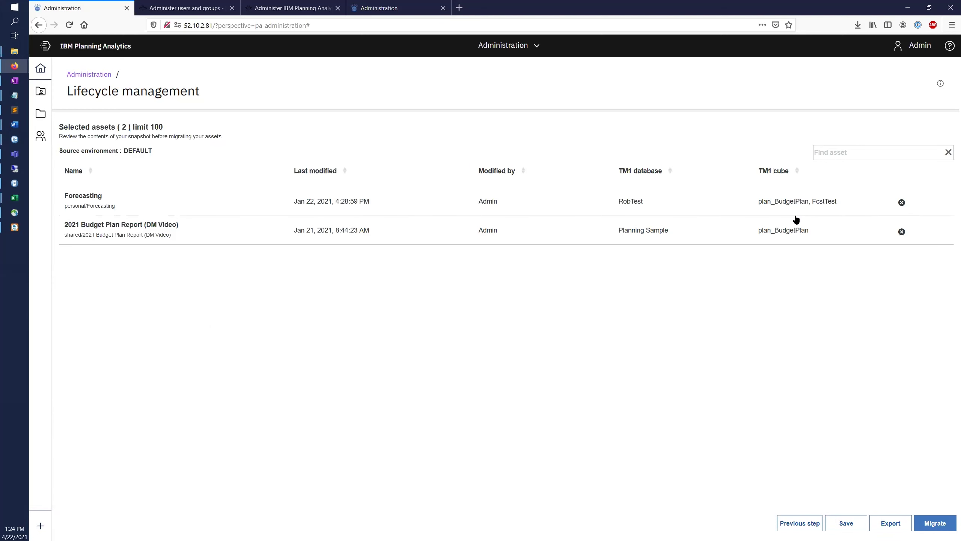
left_click(793, 523)
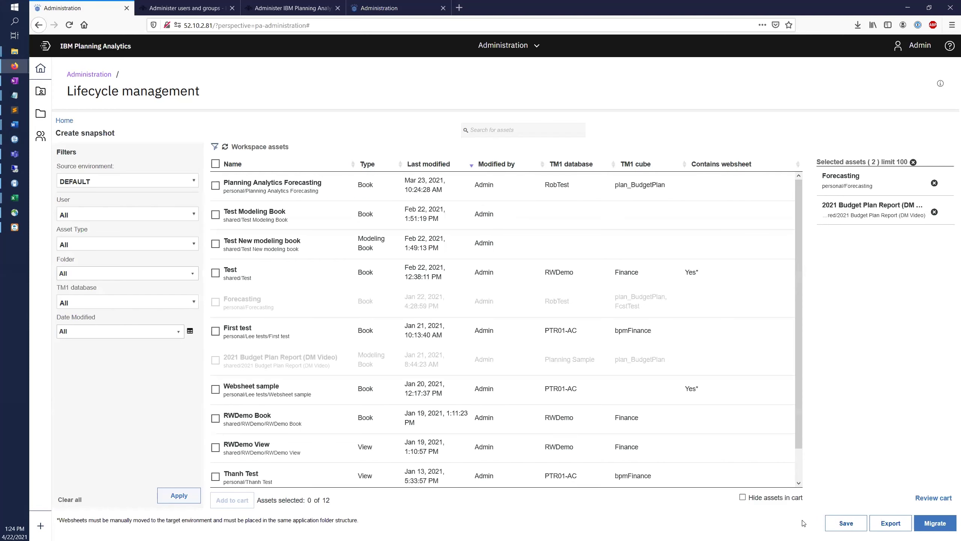
left_click(852, 525)
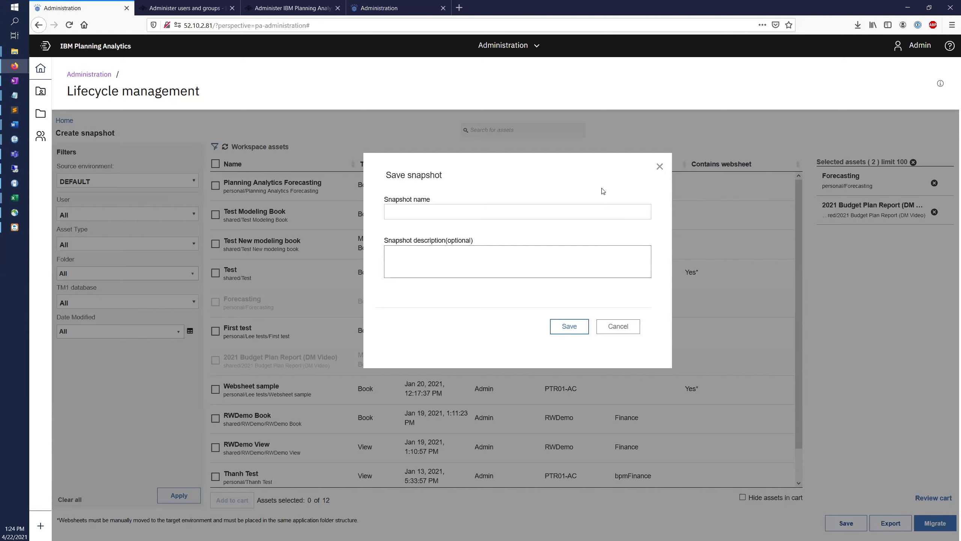
left_click(624, 327)
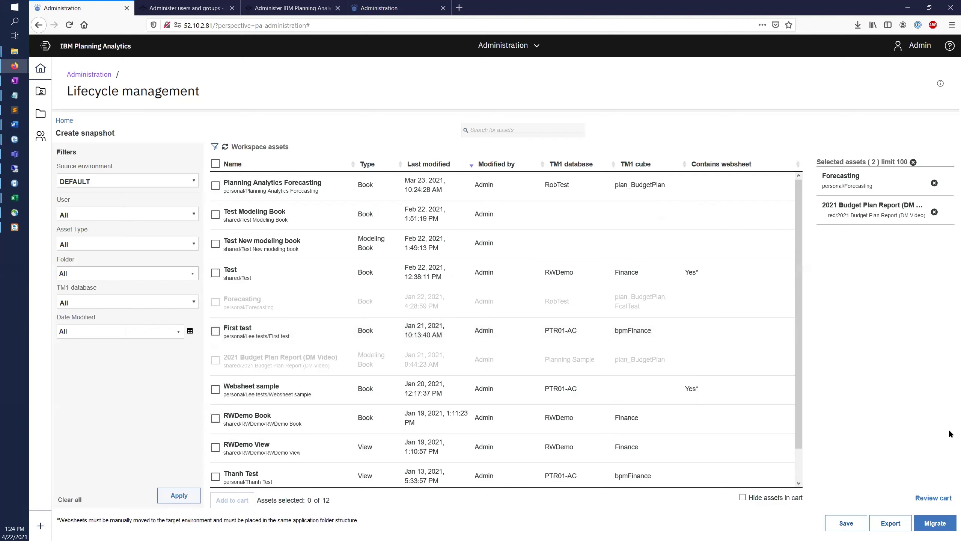
Examine the options for exporting and migrating the snapshot, cancelling both.
left_click(900, 528)
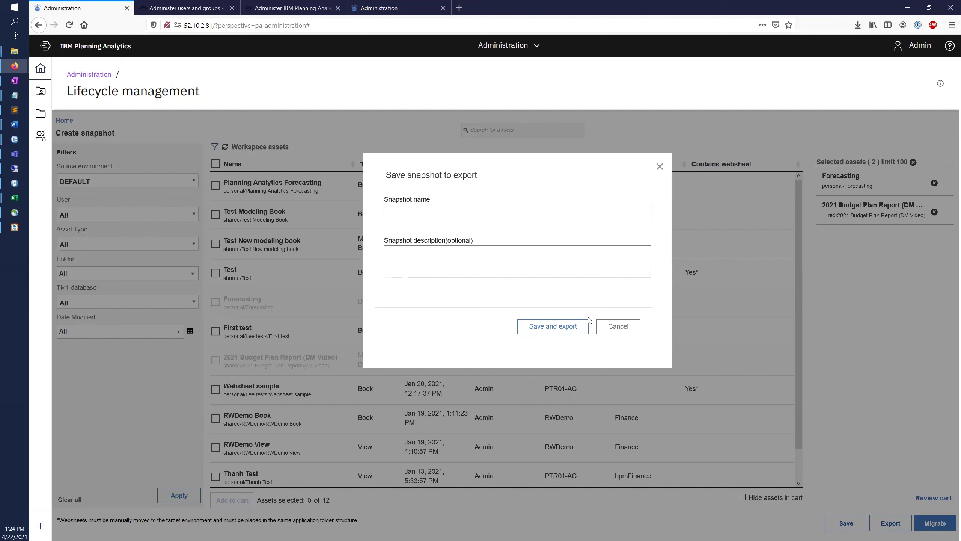
left_click(618, 326)
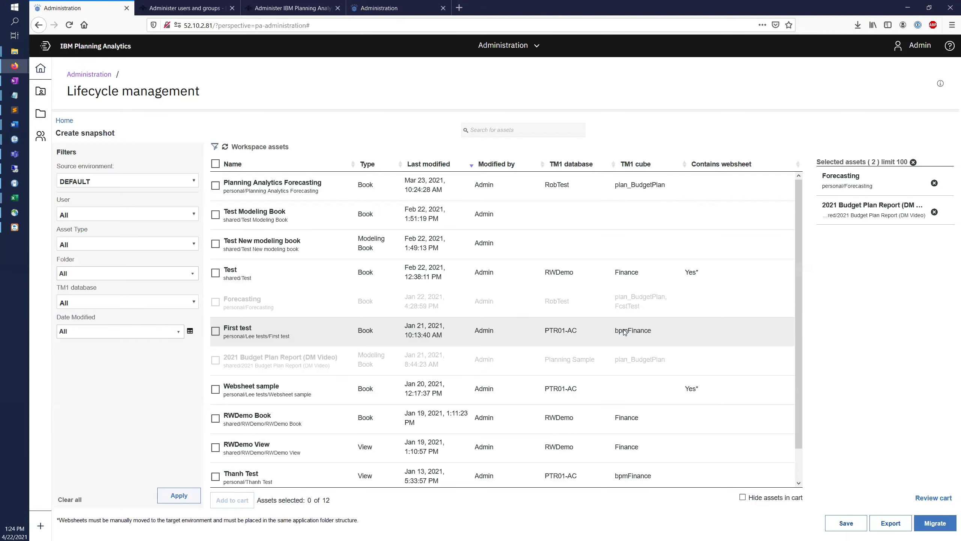
left_click(950, 522)
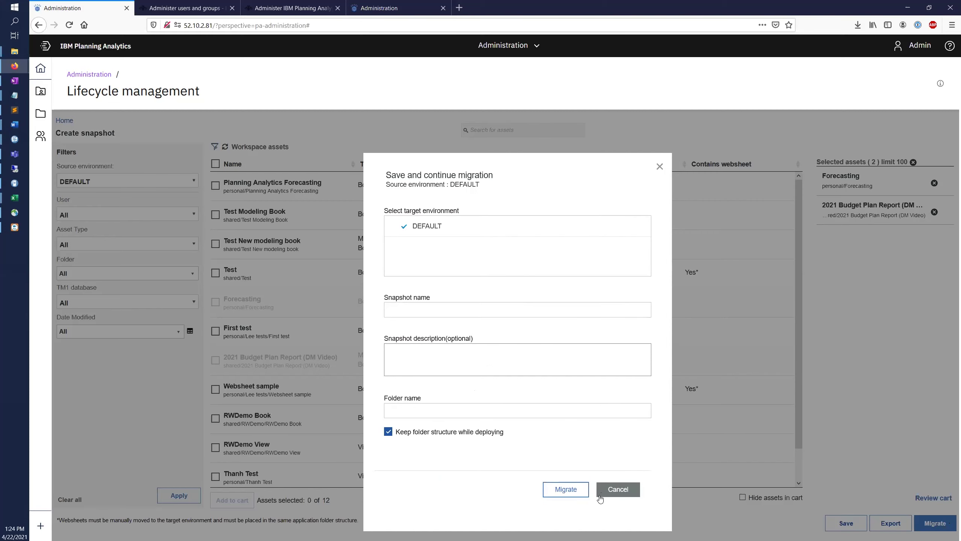
left_click(619, 490)
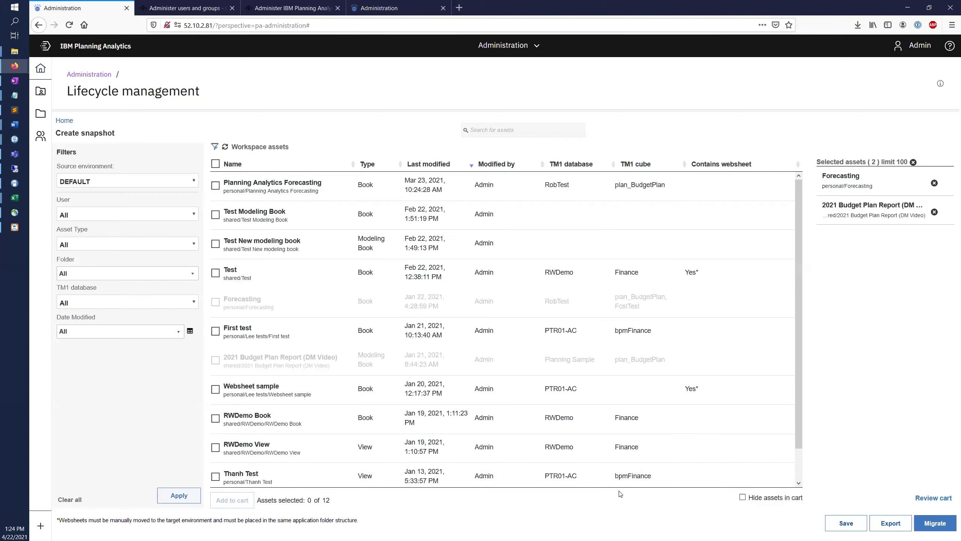
Leave the snapshot creation, examine the existing snapshots under Manage snapshots, and return to the Administration overview.
left_click(72, 121)
left_click(535, 236)
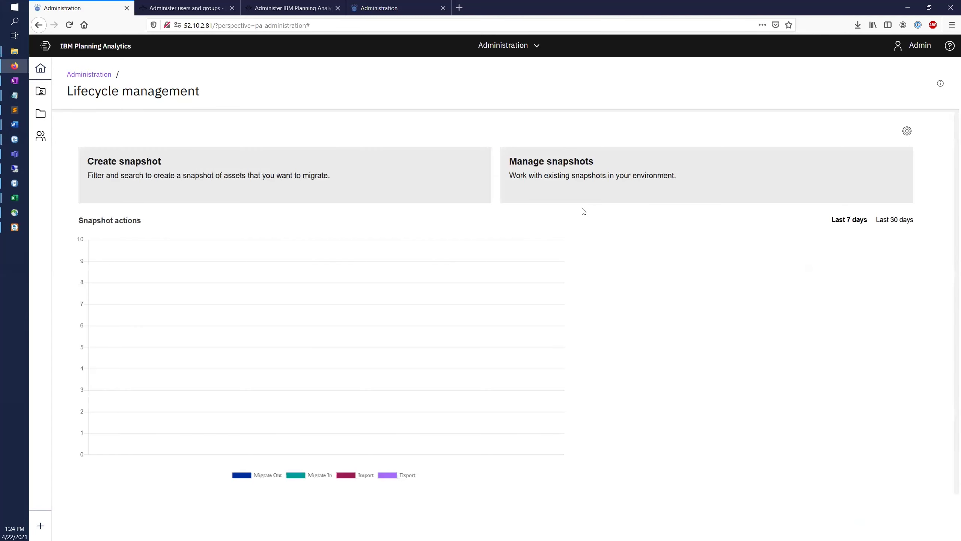
left_click(596, 175)
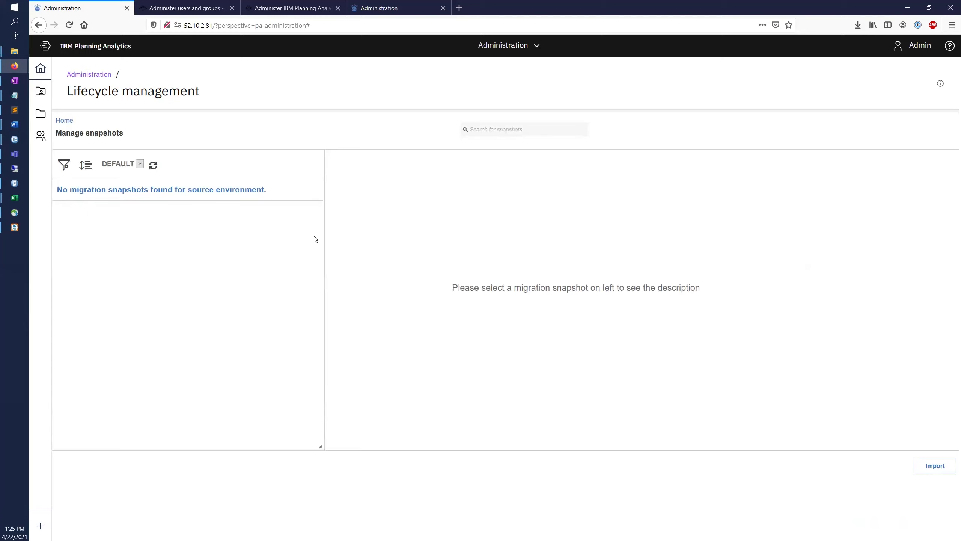
left_click(64, 120)
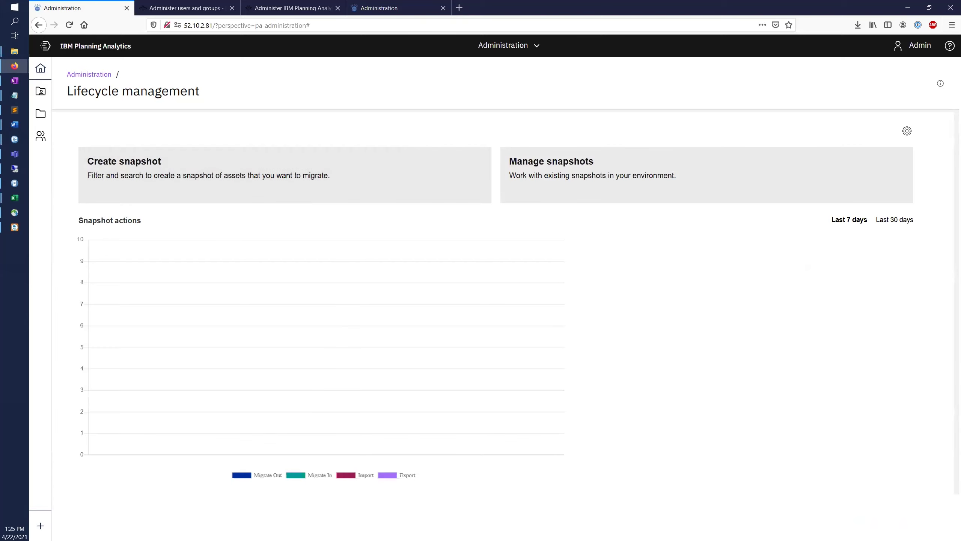
left_click(106, 76)
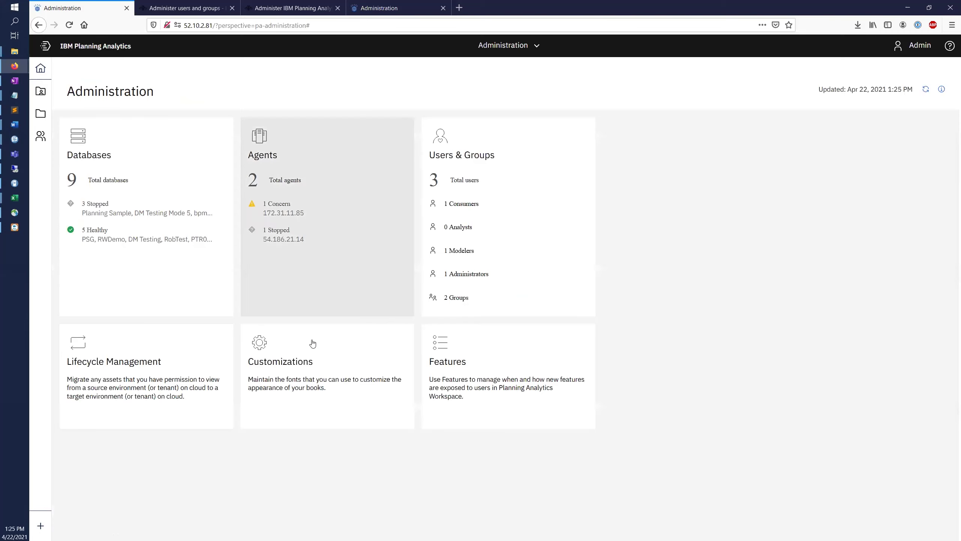
Start a new categorical color palette under Customizations and compare its color wheel and color grid.
left_click(295, 368)
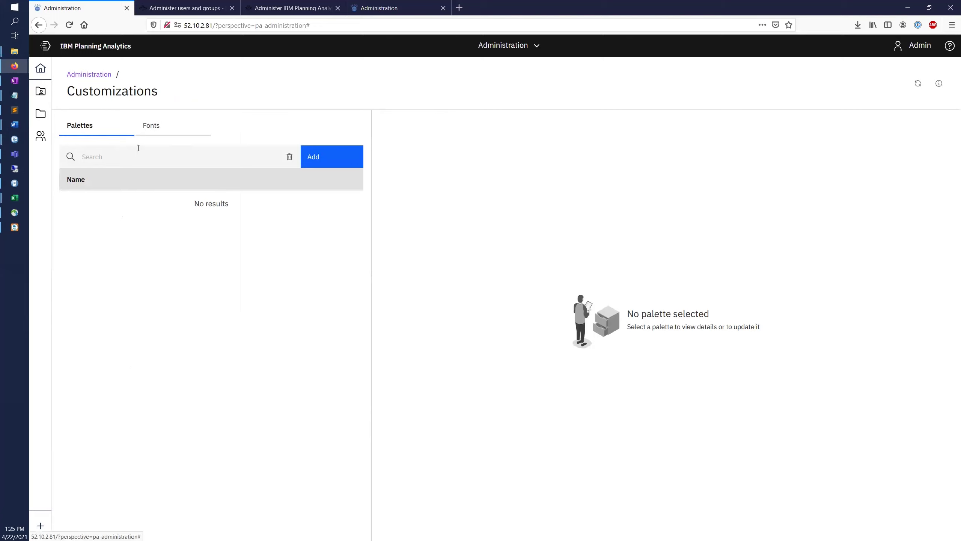
left_click(345, 163)
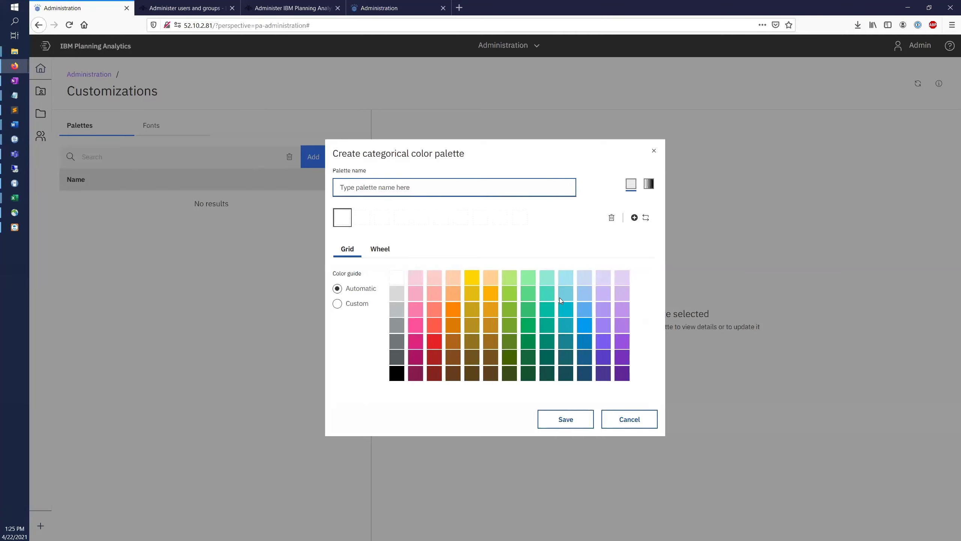
left_click(392, 249)
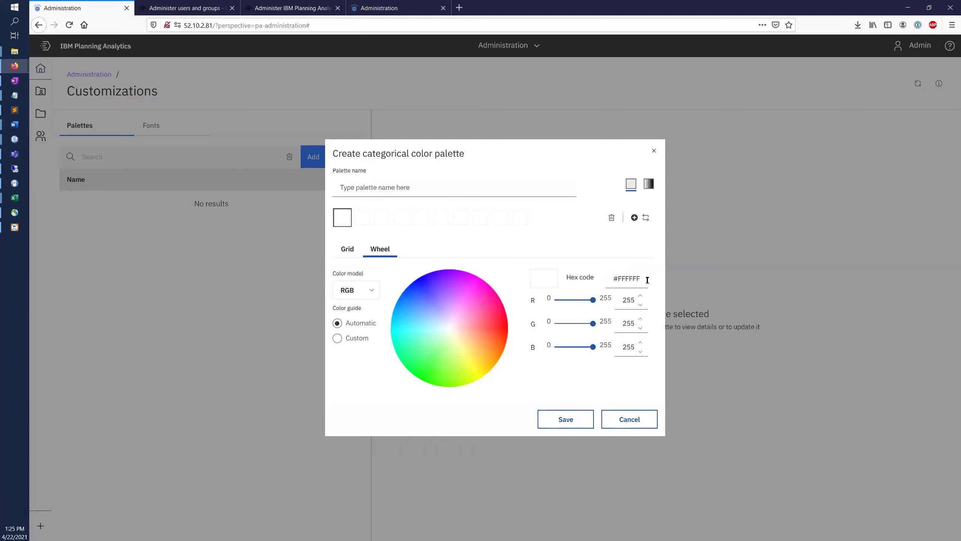
left_click(346, 250)
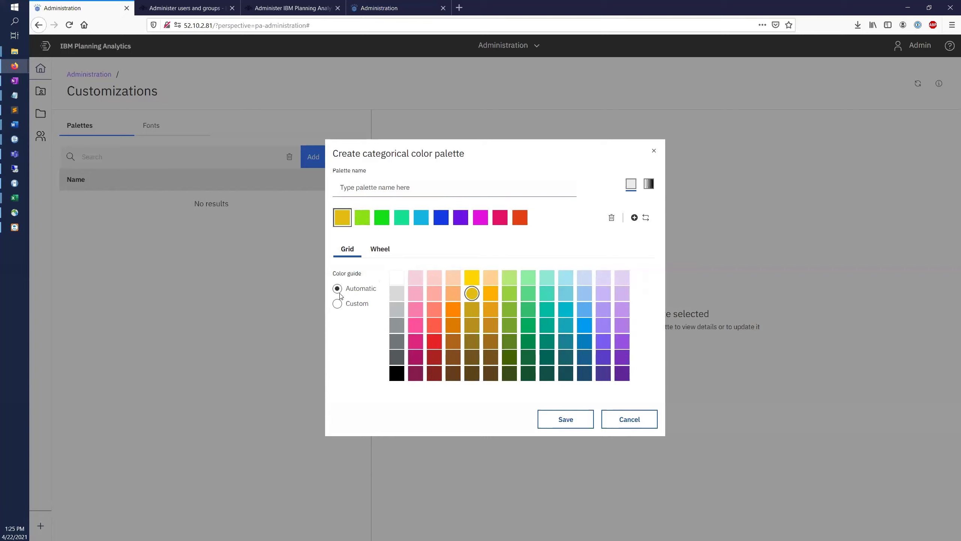
Try the Automatic color guide by basing the palette on dark olive green and changing the second color to golden orange.
left_click(513, 312)
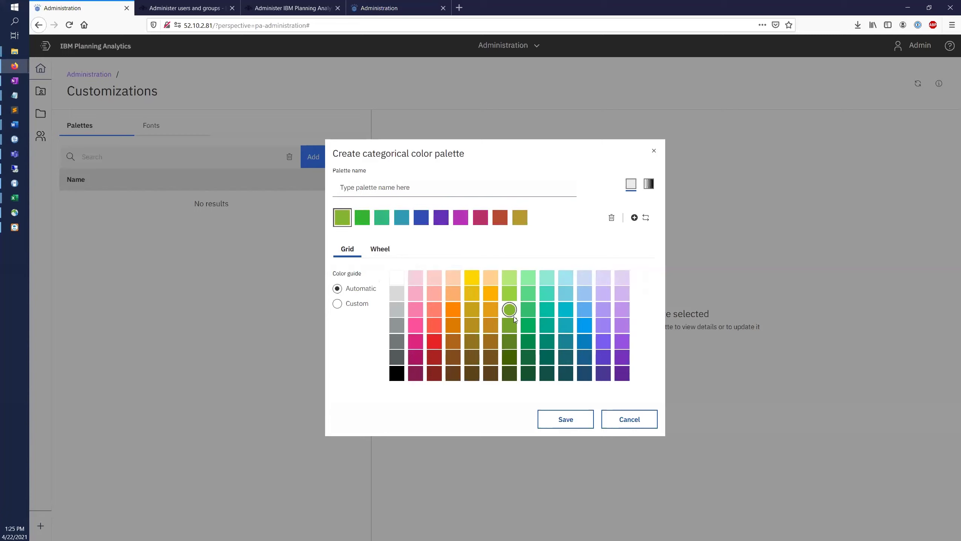
left_click(508, 340)
left_click(367, 219)
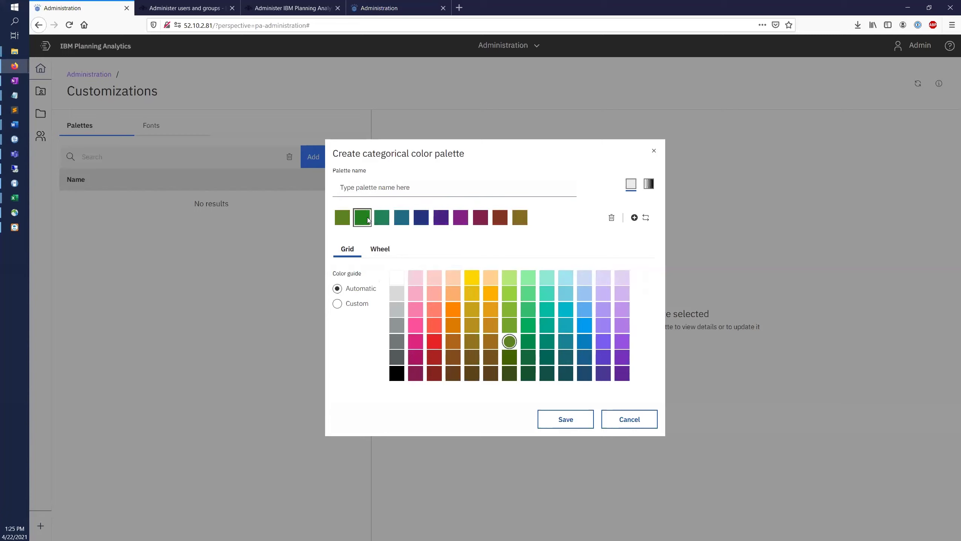
left_click(490, 310)
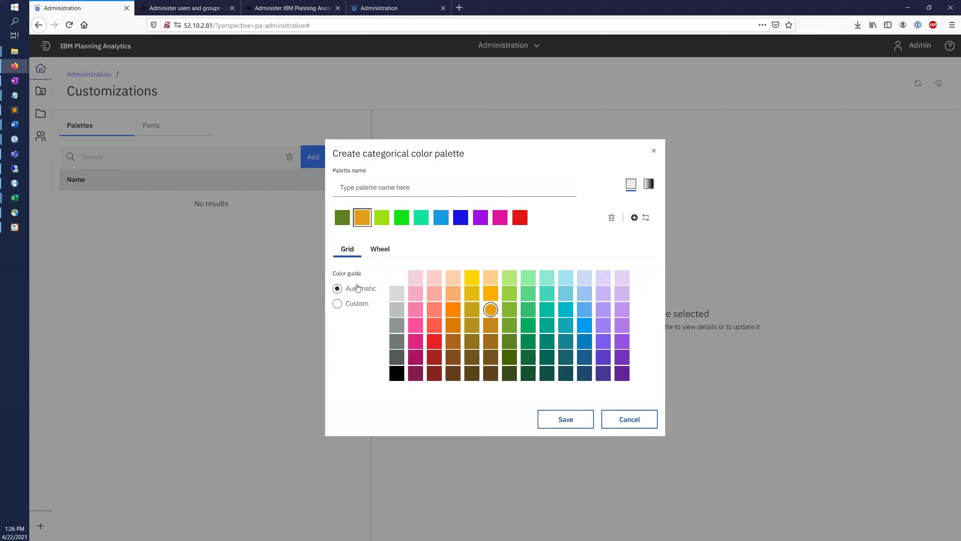
Try the Custom color guide with dark orange as the third color and light blue as the fourth, and cancel the palette.
left_click(341, 304)
left_click(381, 222)
left_click(451, 324)
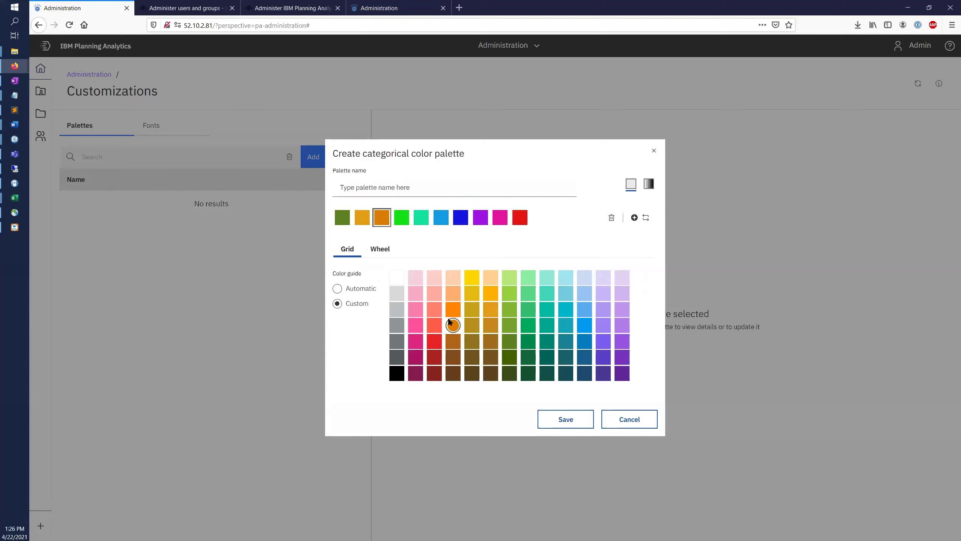
left_click(411, 223)
left_click(567, 294)
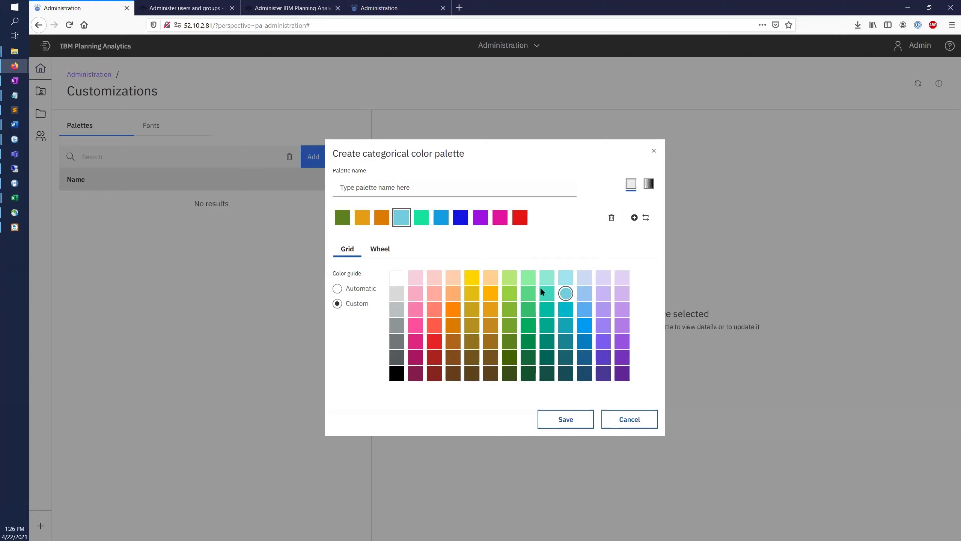
left_click(655, 420)
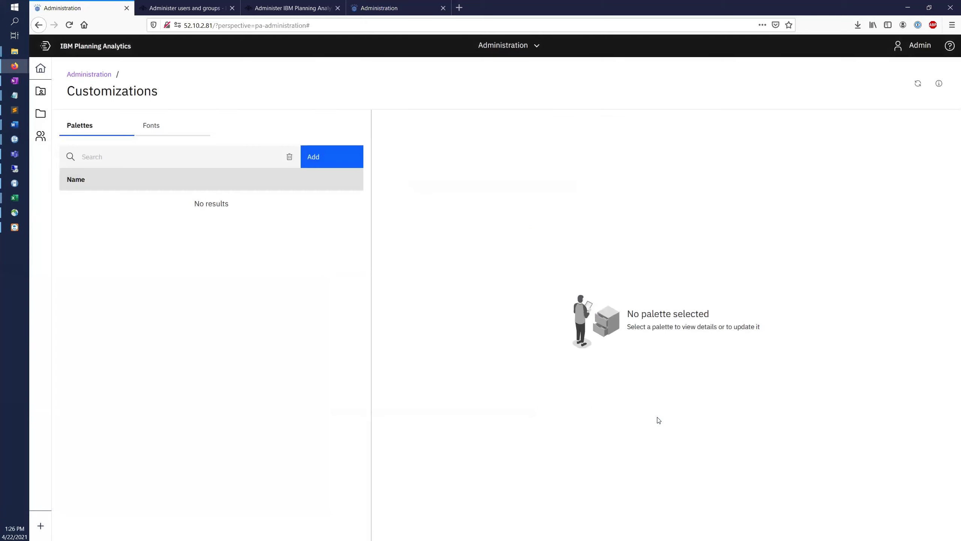
Examine the accepted file types and size limit for uploading a custom font, and cancel the upload.
left_click(192, 133)
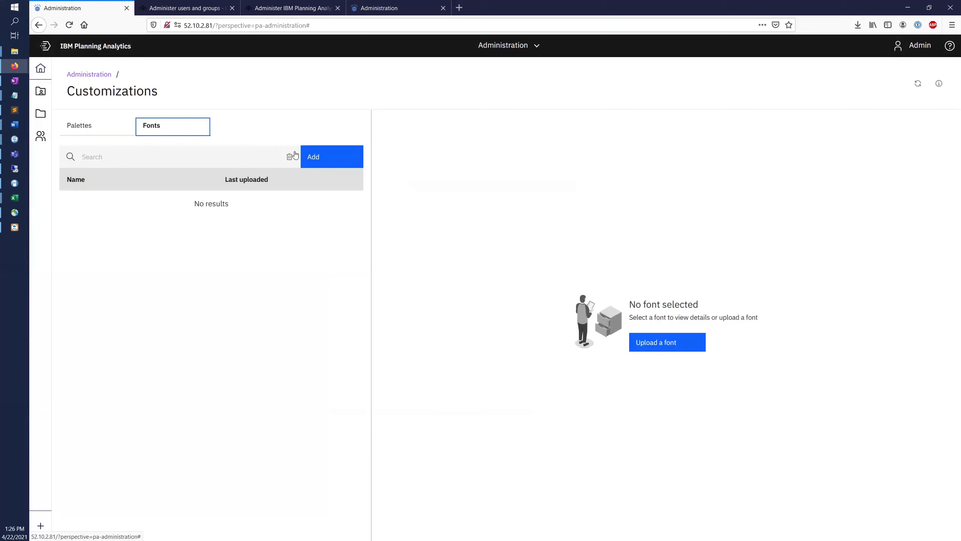
left_click(363, 160)
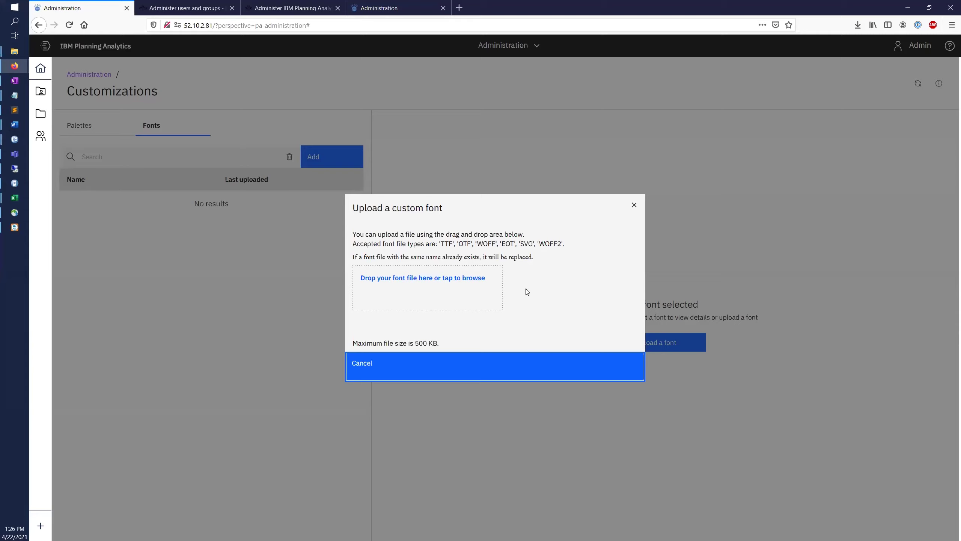
left_click(497, 372)
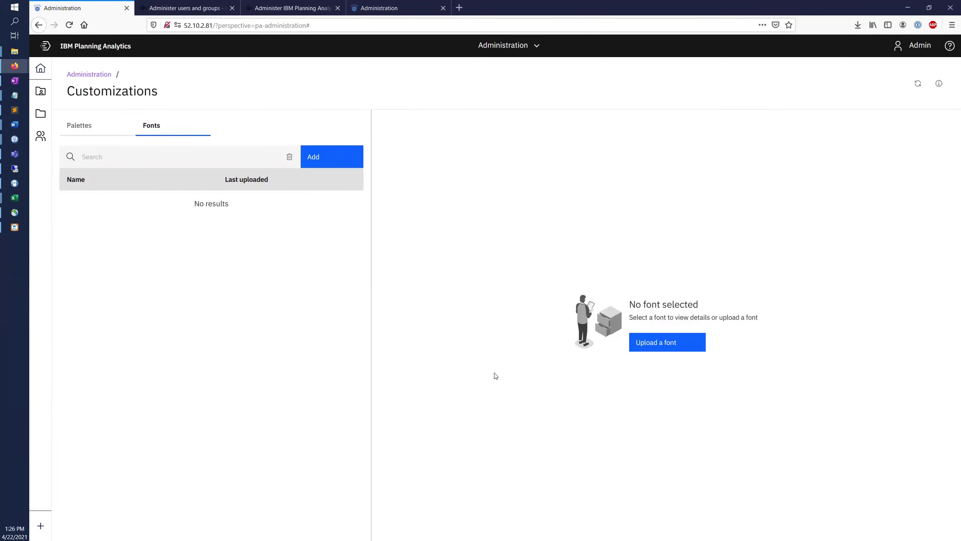
Examine the Features page for features that can be enabled, and go back to the Administration overview.
left_click(103, 74)
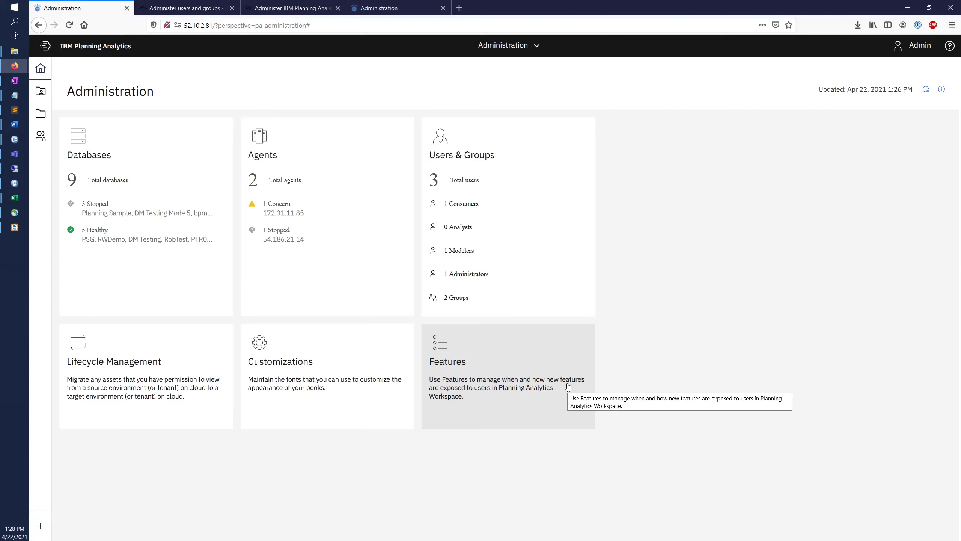
left_click(480, 376)
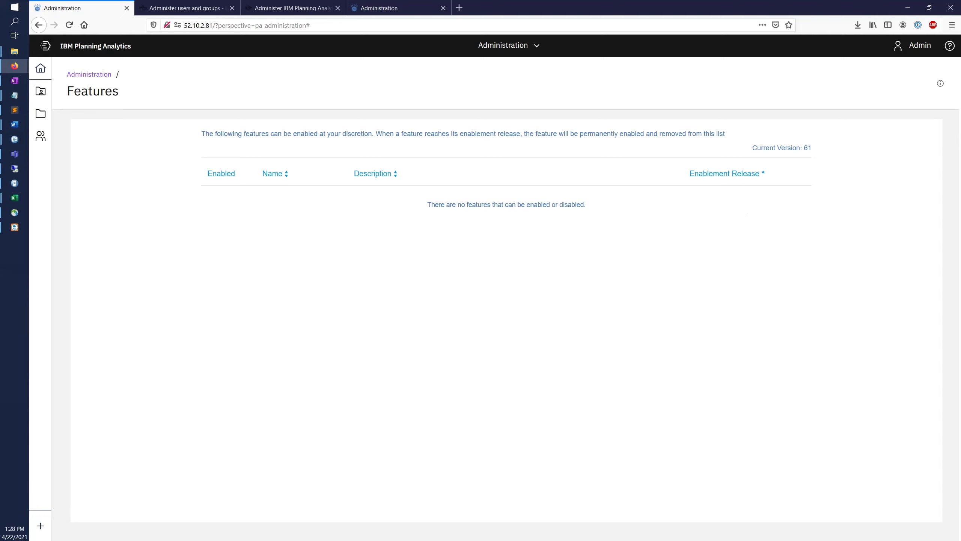
left_click(102, 75)
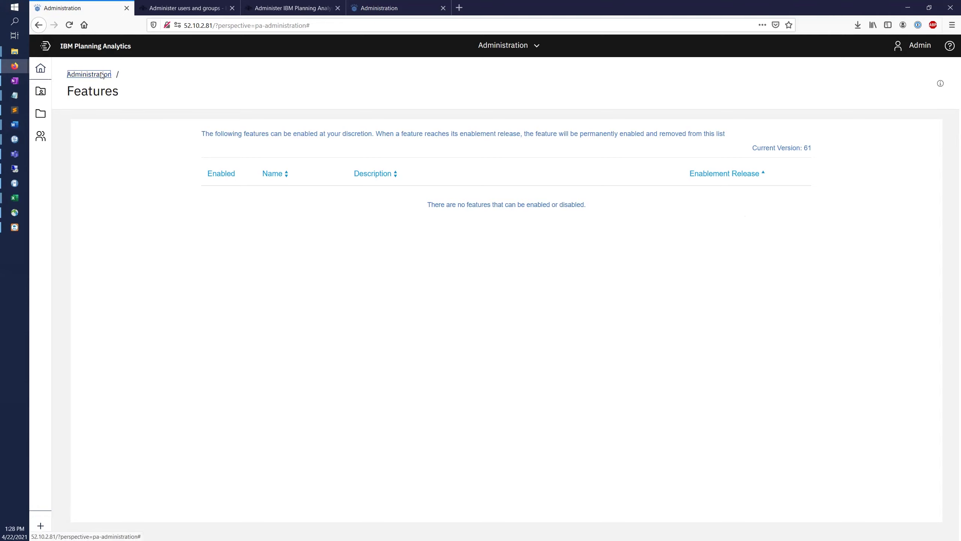